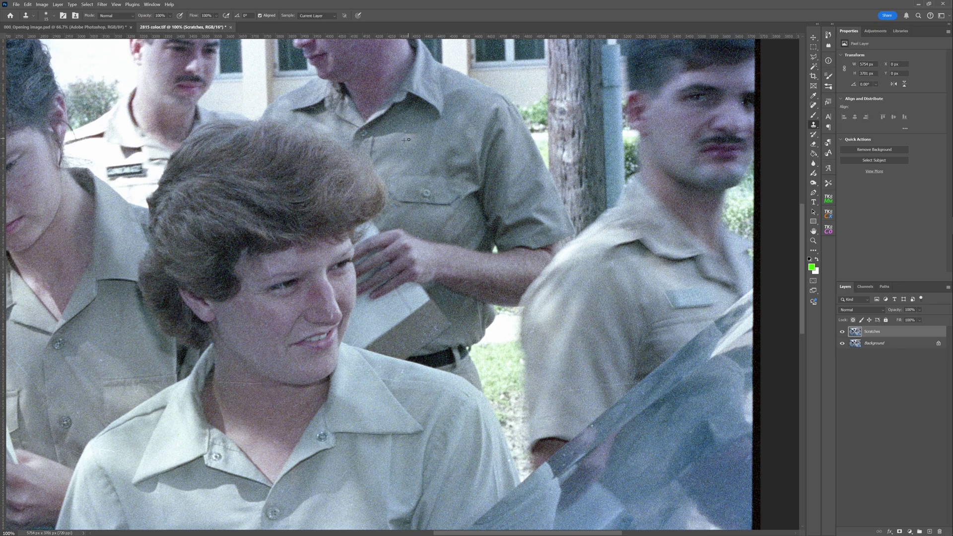
Clone away the scratches on the smiling woman's face, neck and shirt and around the man wearing sunglasses
click(269, 271)
mouse_move(258, 388)
mouse_down()
mouse_move(176, 391)
mouse_move(166, 381)
mouse_up()
click(127, 405)
scroll(632, 386, up, 5)
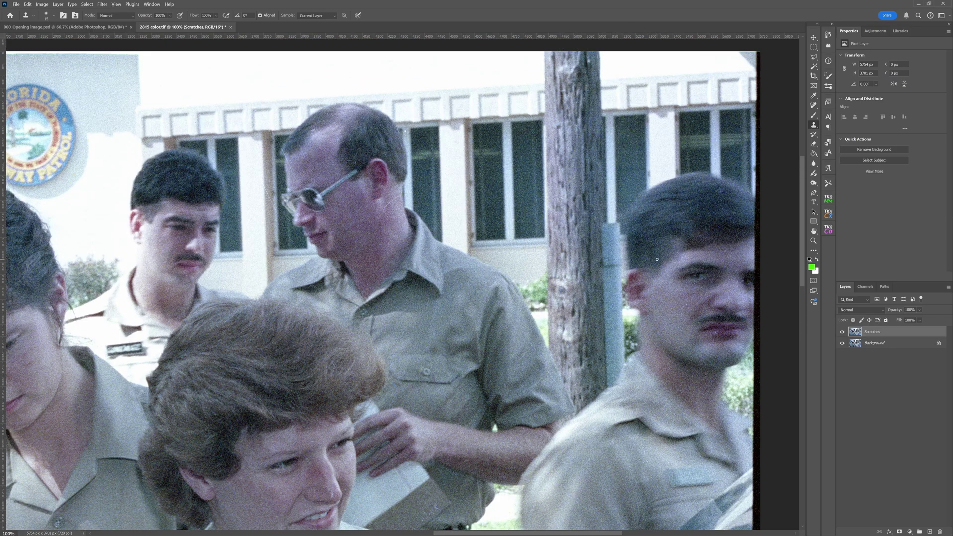
drag(386, 217, 400, 197)
drag(263, 191, 280, 218)
Clone out the scratch below the notepad and the marks on the nearby shirt and trousers
scroll(604, 248, down, 7)
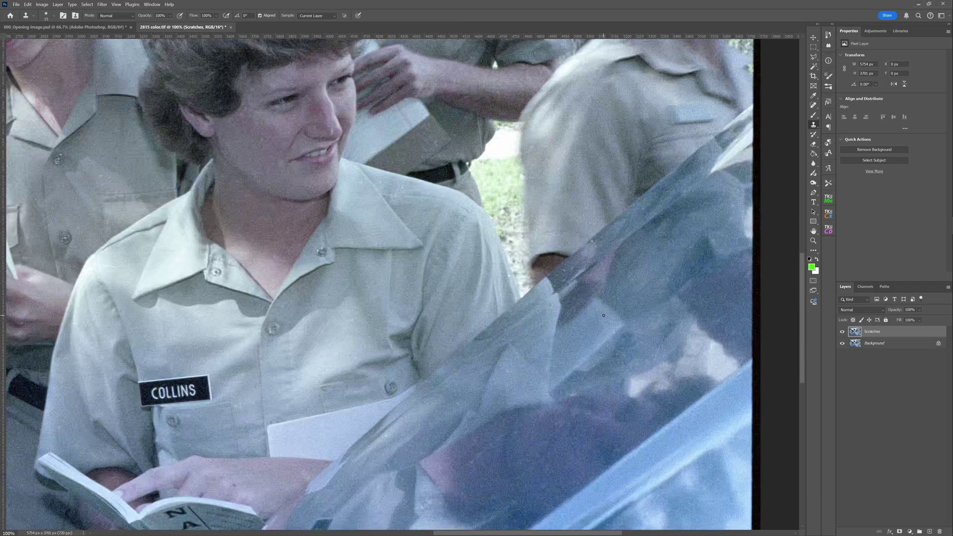
scroll(604, 315, down, 2)
drag(215, 411, 631, 372)
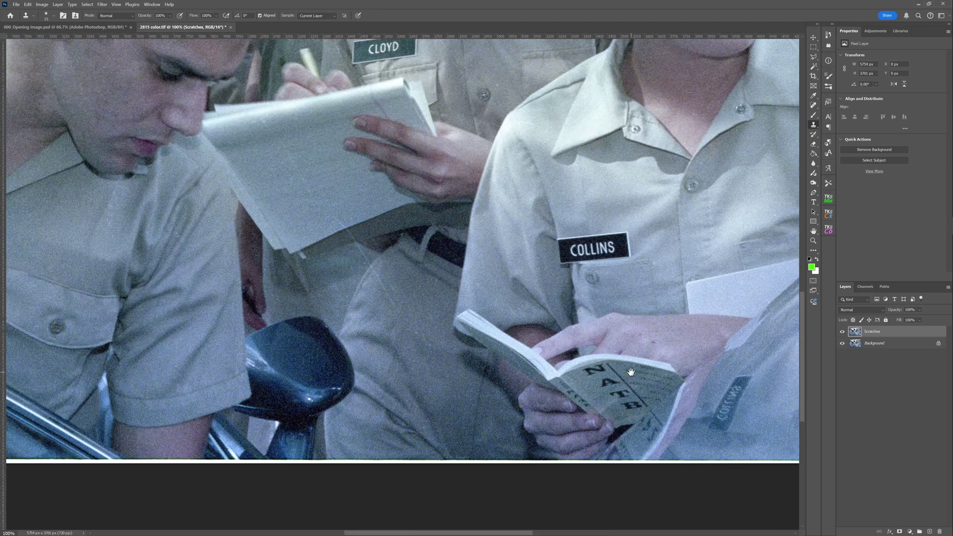
drag(391, 311, 644, 355)
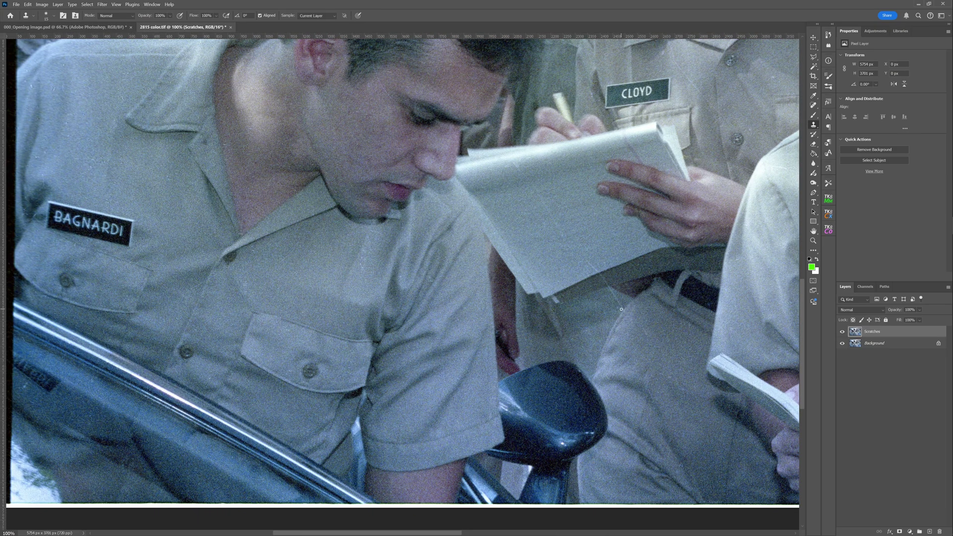
drag(615, 282, 601, 273)
click(200, 284)
click(683, 339)
Examine the people in the left and middle of the photo for remaining scratches
scroll(683, 338, up, 4)
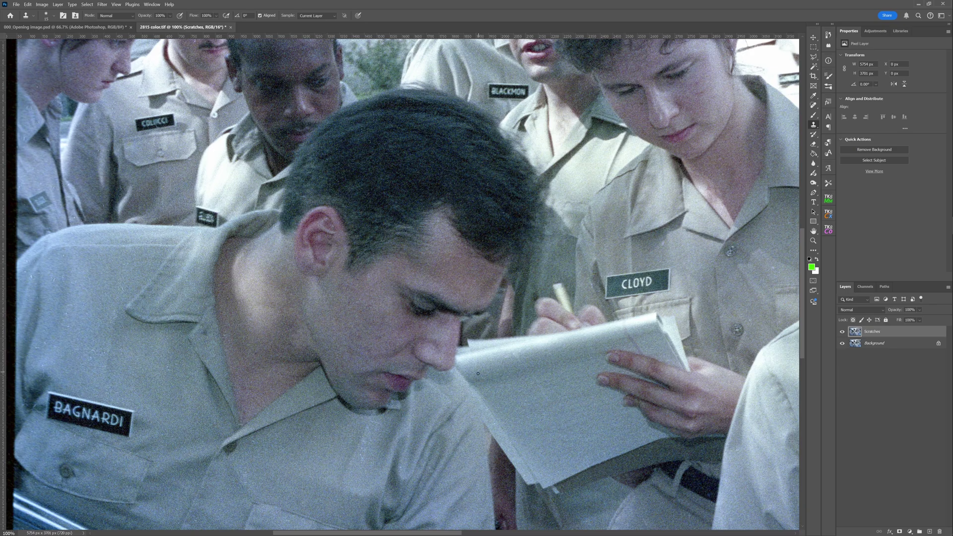
scroll(378, 338, up, 5)
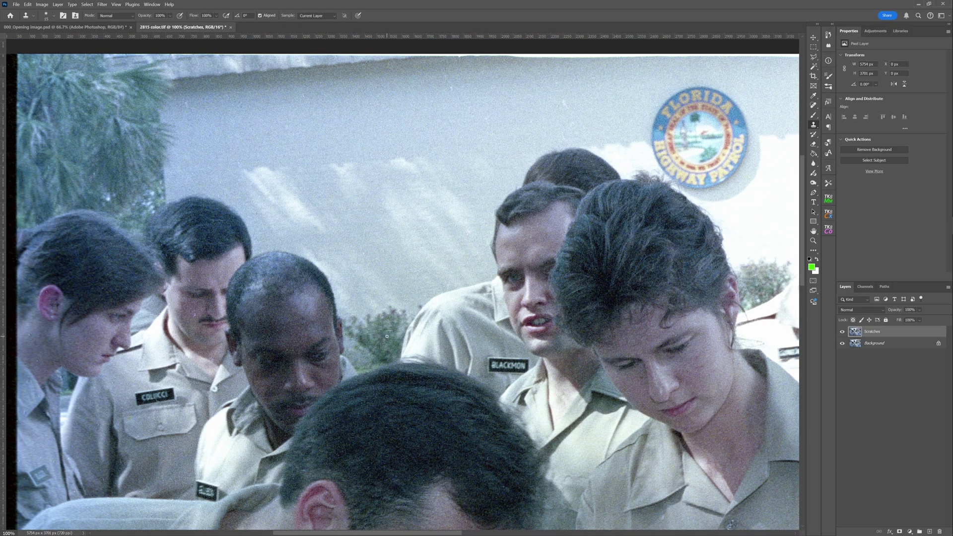
scroll(350, 342, left, 2)
scroll(322, 368, down, 9)
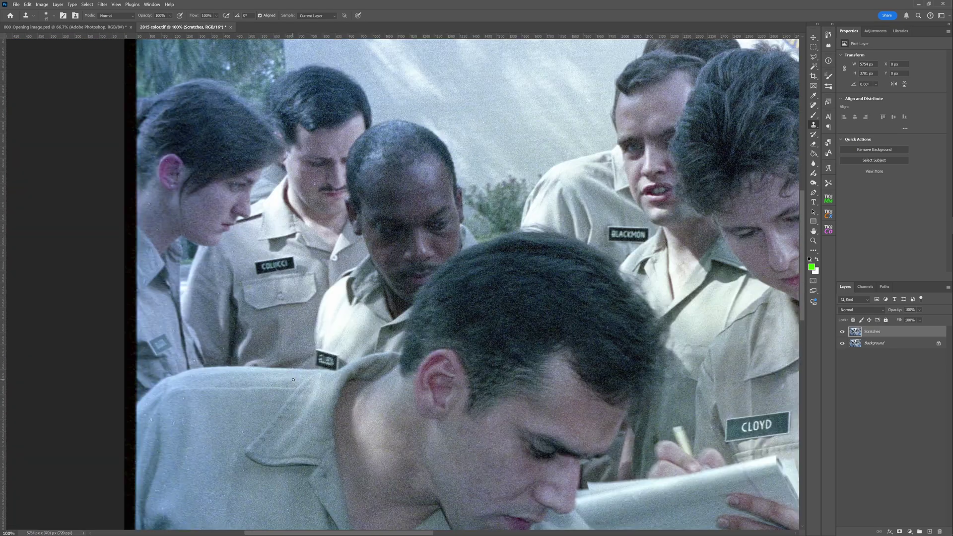
scroll(292, 390, right, 11)
scroll(398, 392, up, 7)
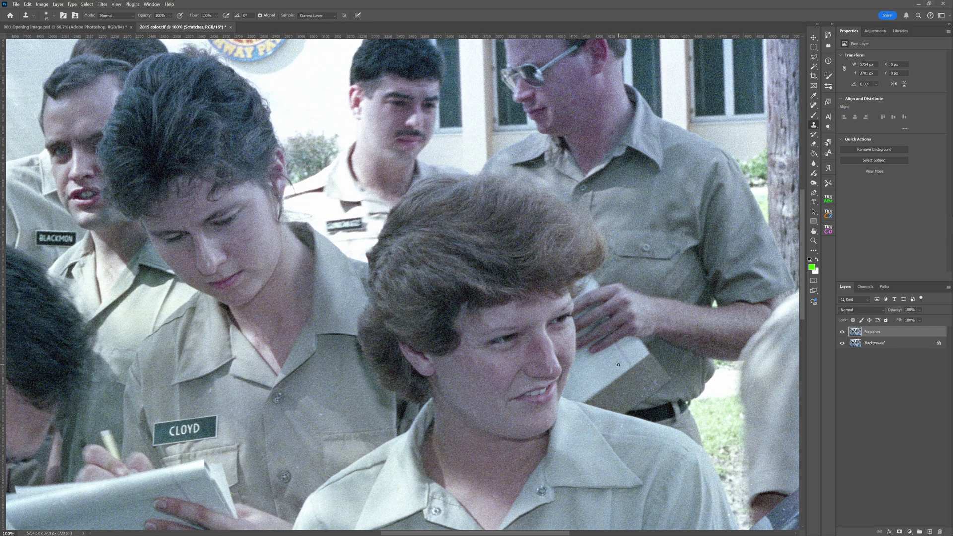
key(bracketright)
key(bracketright)
key(bracketleft)
key(bracketleft)
scroll(714, 340, down, 5)
scroll(537, 257, left, 7)
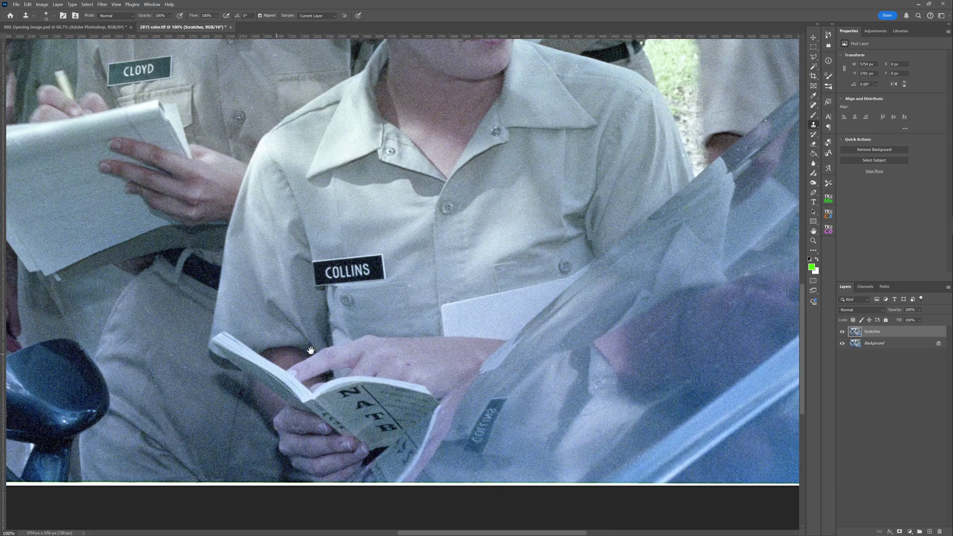
Check the whole photo for leftover scratches at close zoom, including 200% on the mustached man at the edge, and finish on the full image
key(bracketright)
key(bracketright)
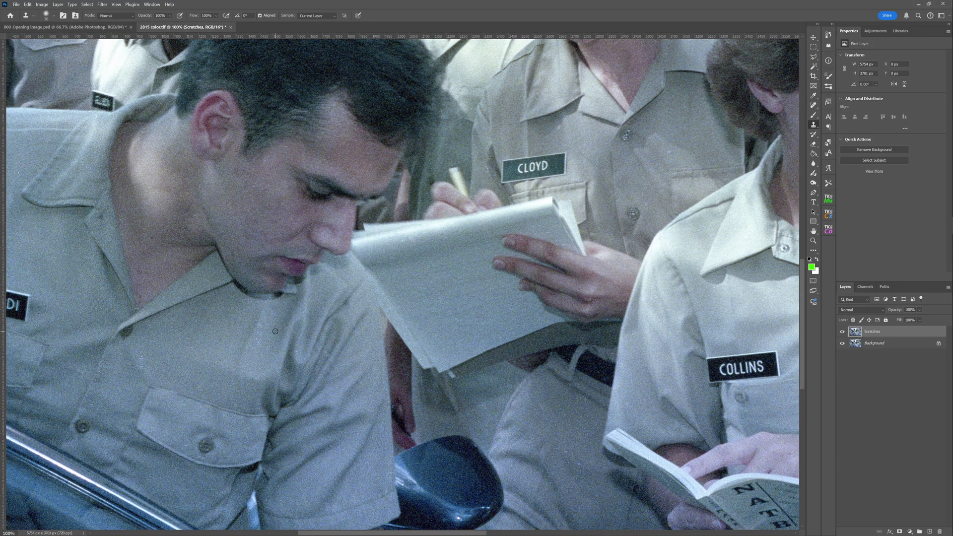
drag(601, 164, 635, 424)
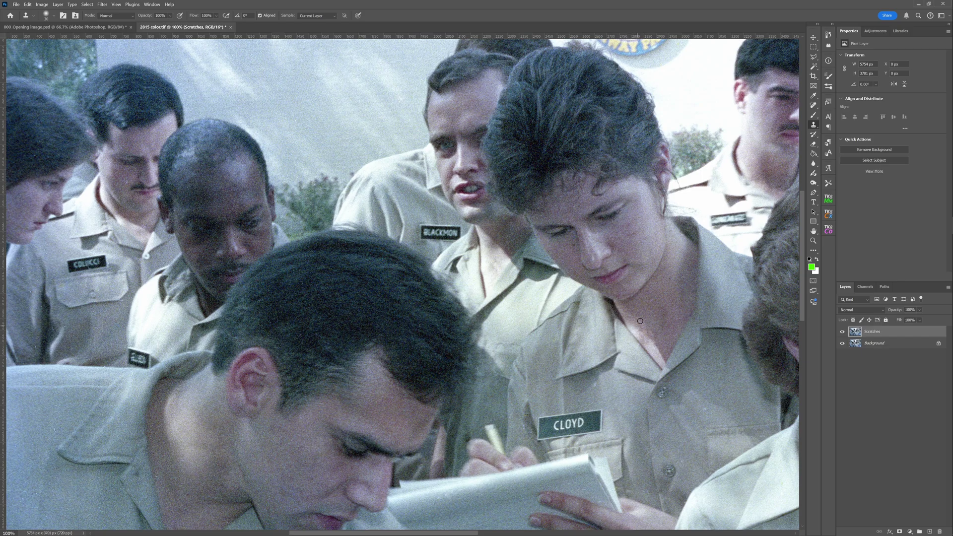
drag(619, 260, 621, 304)
key(bracketleft)
key(bracketleft)
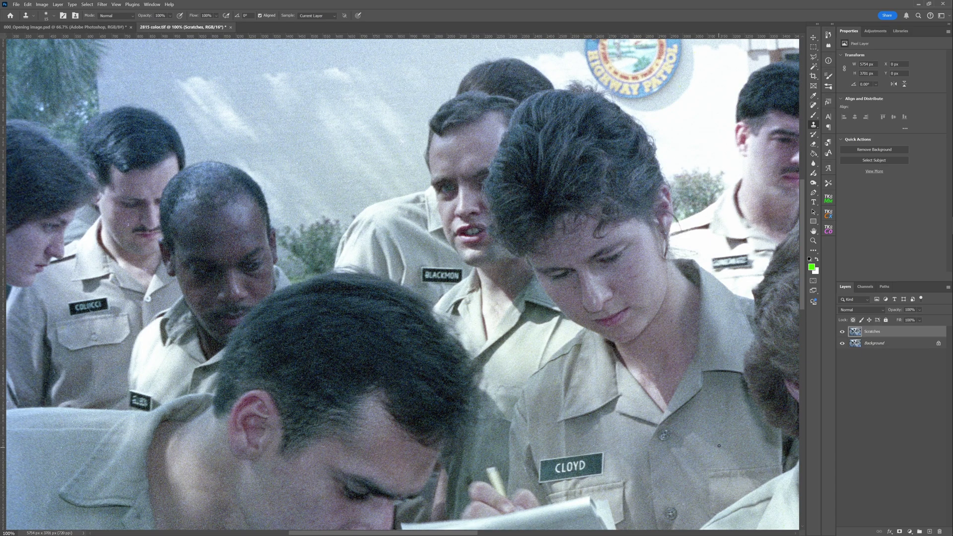
drag(194, 165, 637, 261)
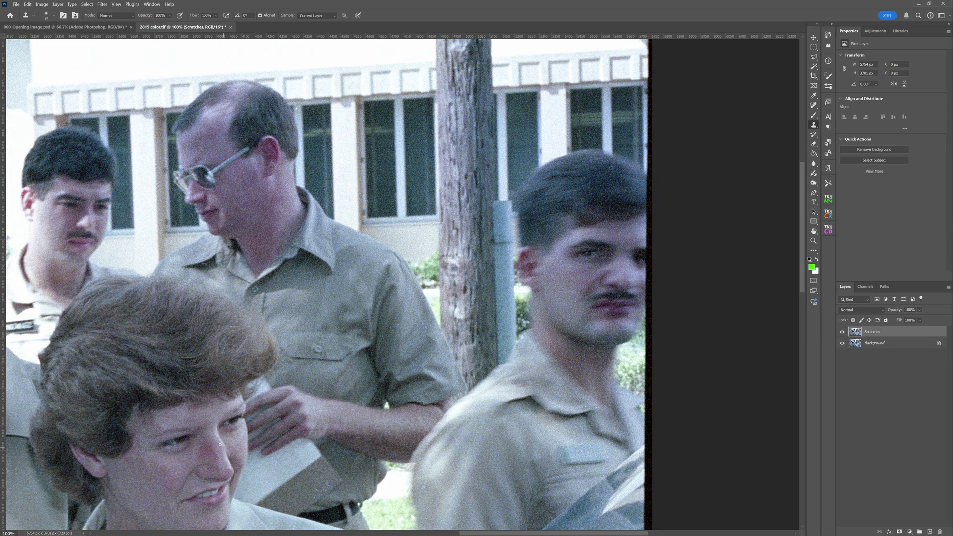
drag(220, 444, 493, 329)
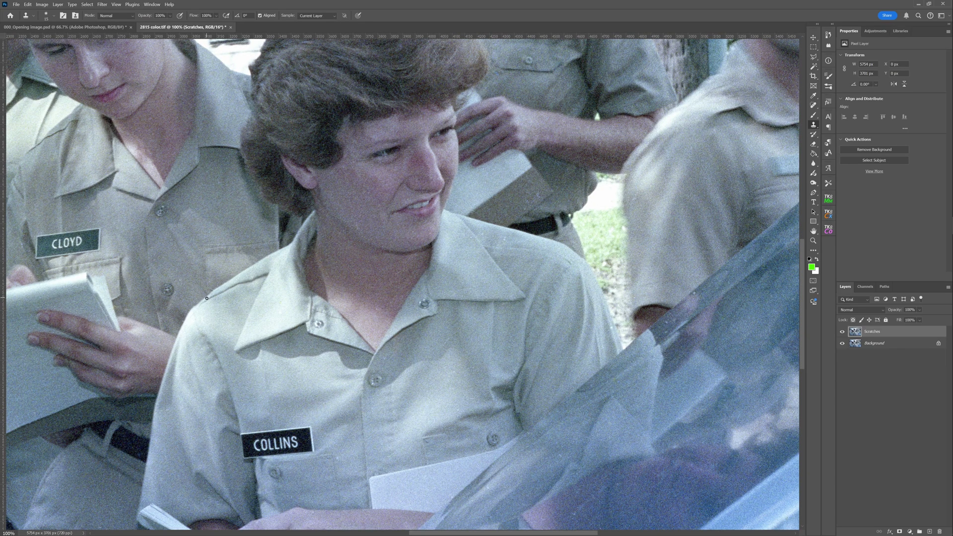
drag(206, 298, 73, 447)
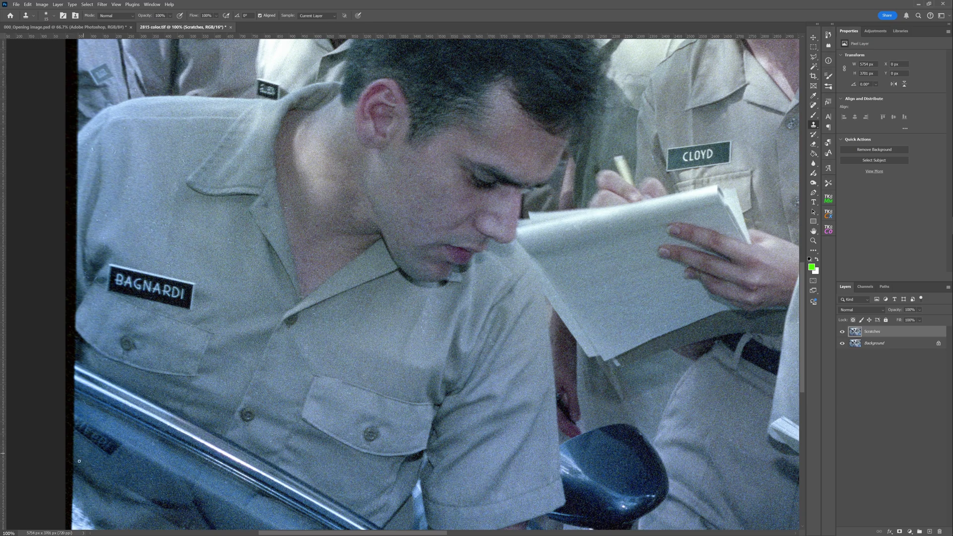
drag(687, 468, 729, 240)
key(bracketleft)
key(bracketleft)
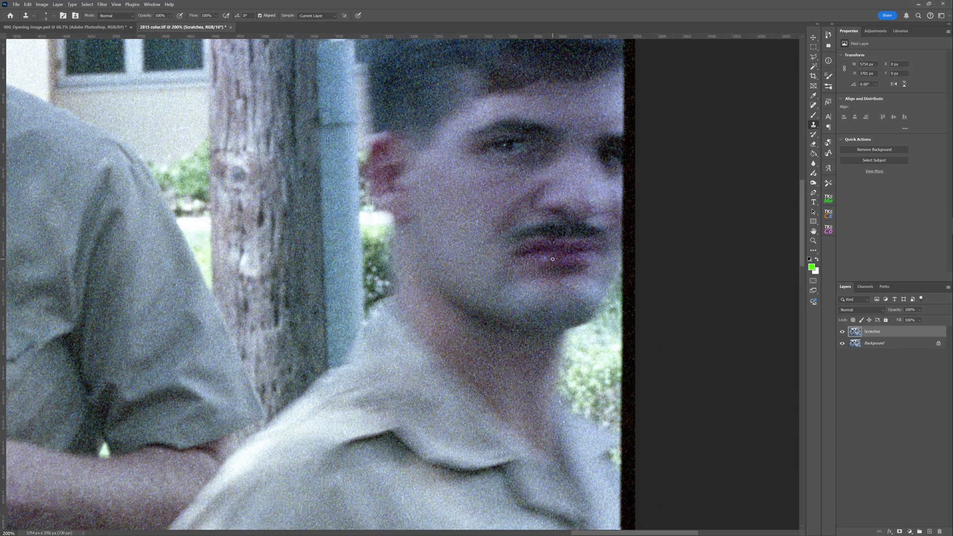
key(ctrl+minus)
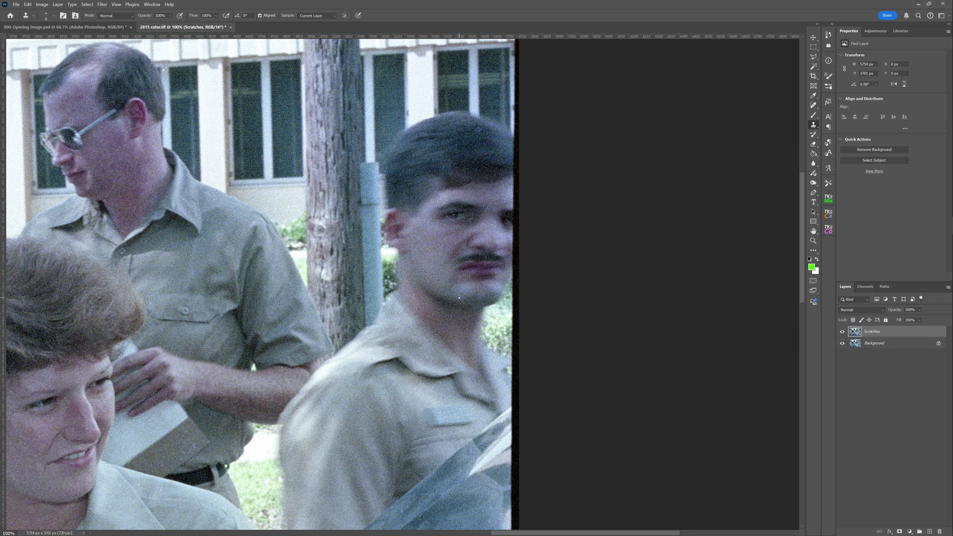
key(ctrl+0)
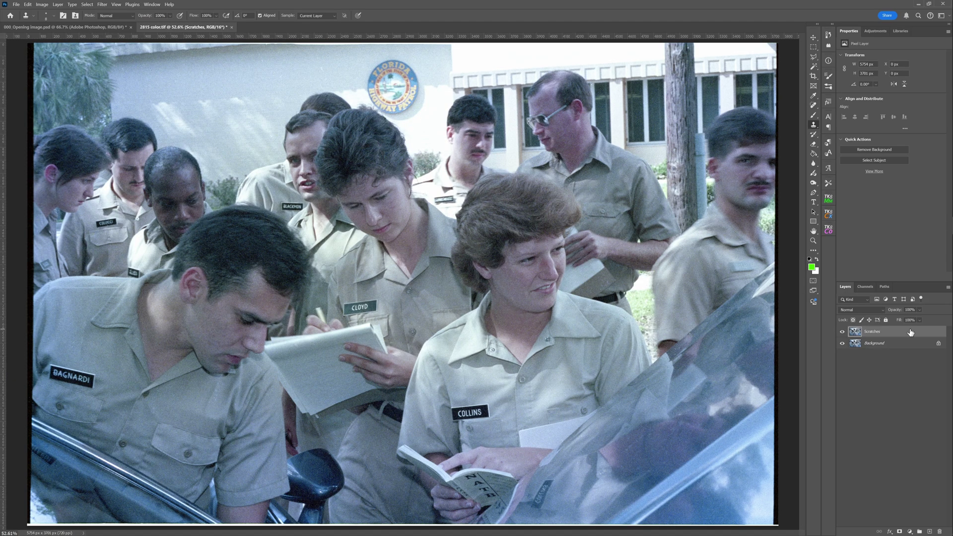
Duplicate the Scratches layer and rename the copy Speckles
drag(911, 331, 930, 531)
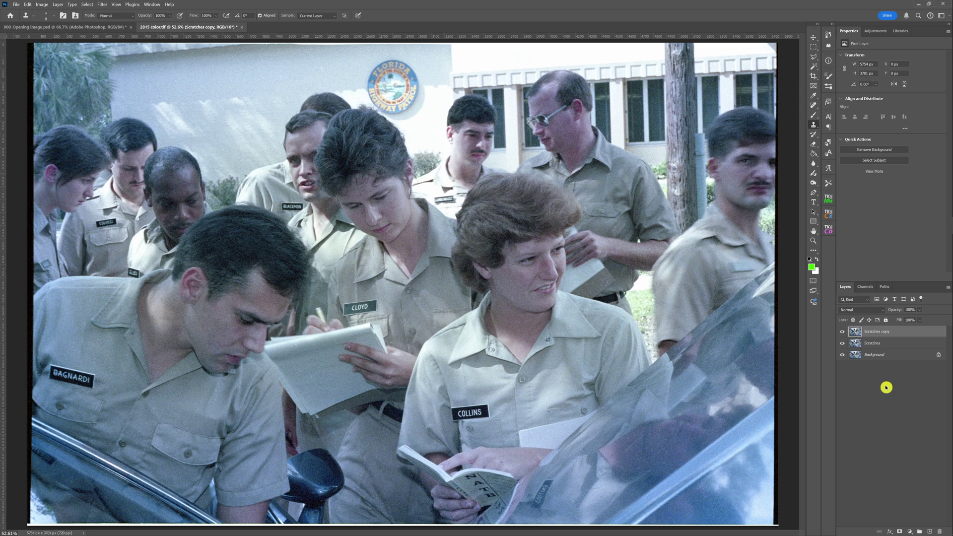
double_click(892, 330)
text(Speckles)
click(899, 331)
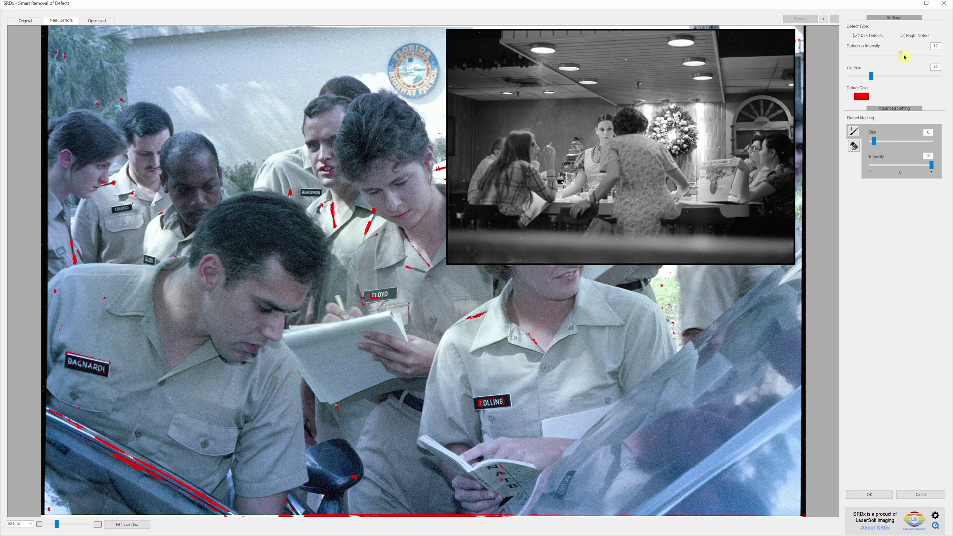
Try detection intensities of 13, 12 and 10 in the SRDx Smart Removal of Defects window
drag(904, 57, 911, 55)
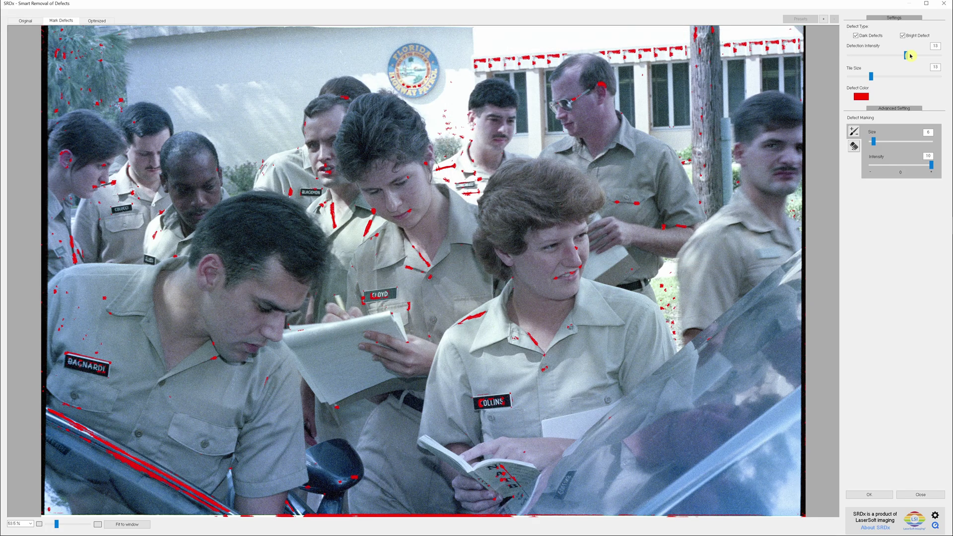
drag(911, 57, 901, 56)
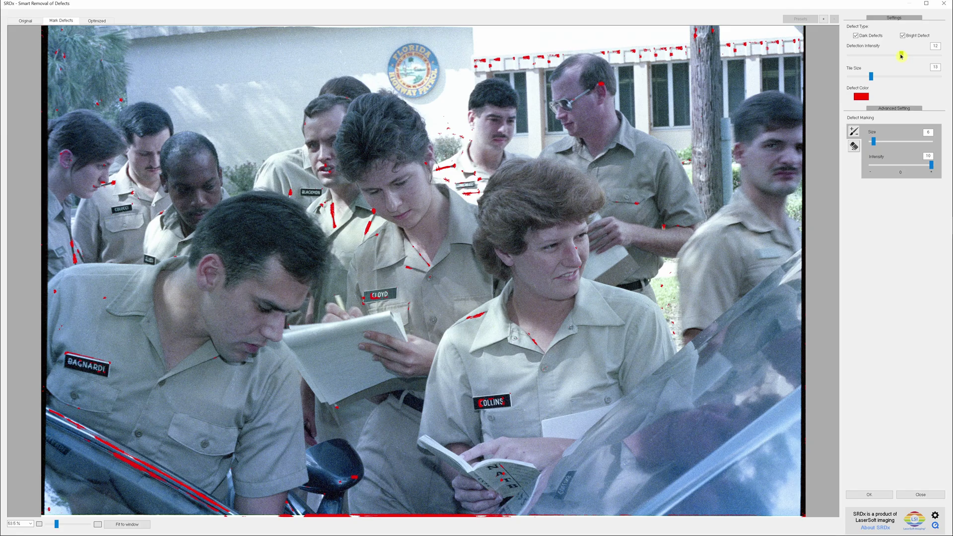
drag(901, 56, 905, 56)
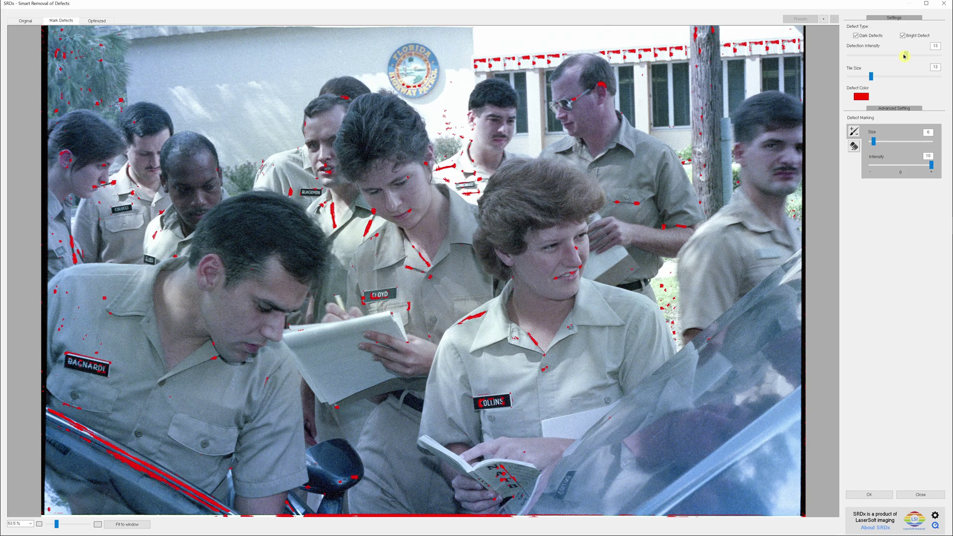
scroll(905, 56, down, 1)
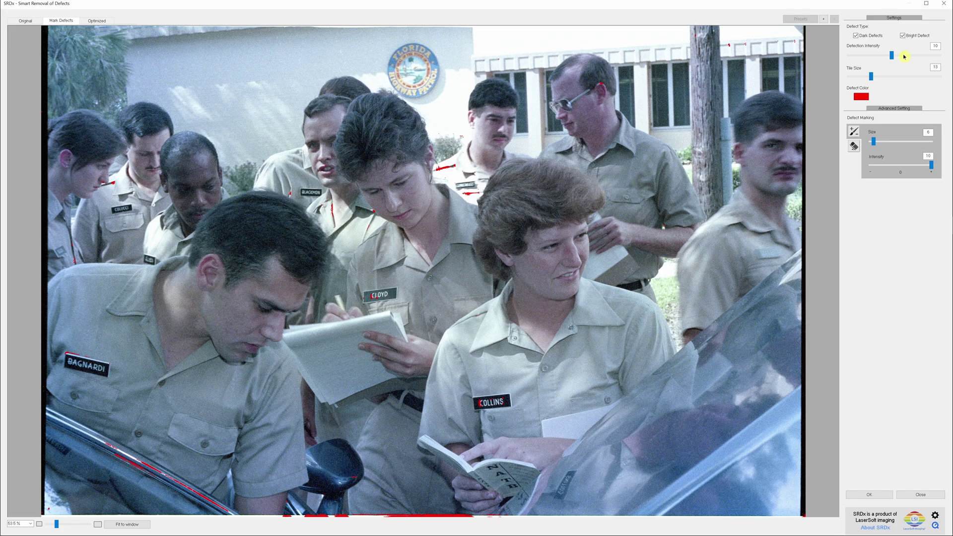
Raise the defect detection intensity gradually to 14 with both dark and bright defects detected
click(898, 54)
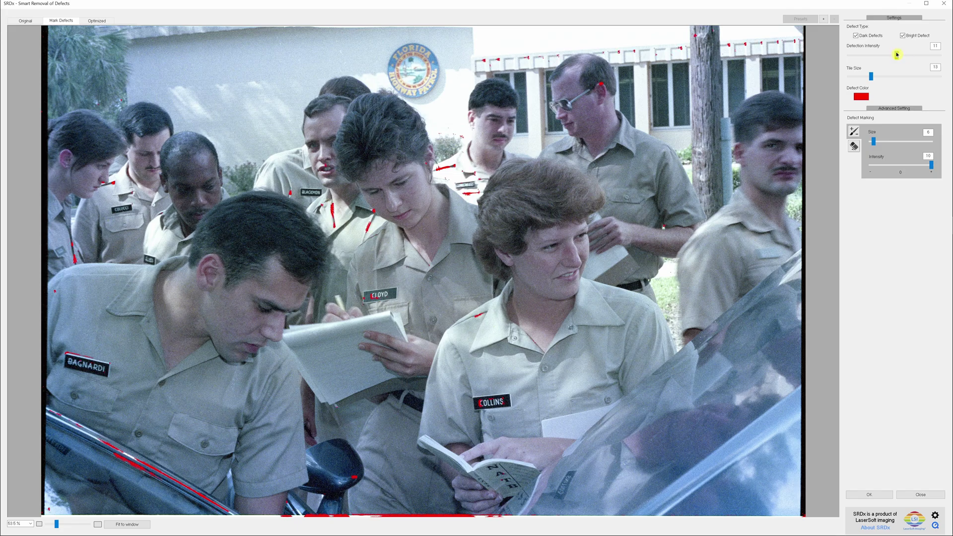
drag(897, 54, 902, 54)
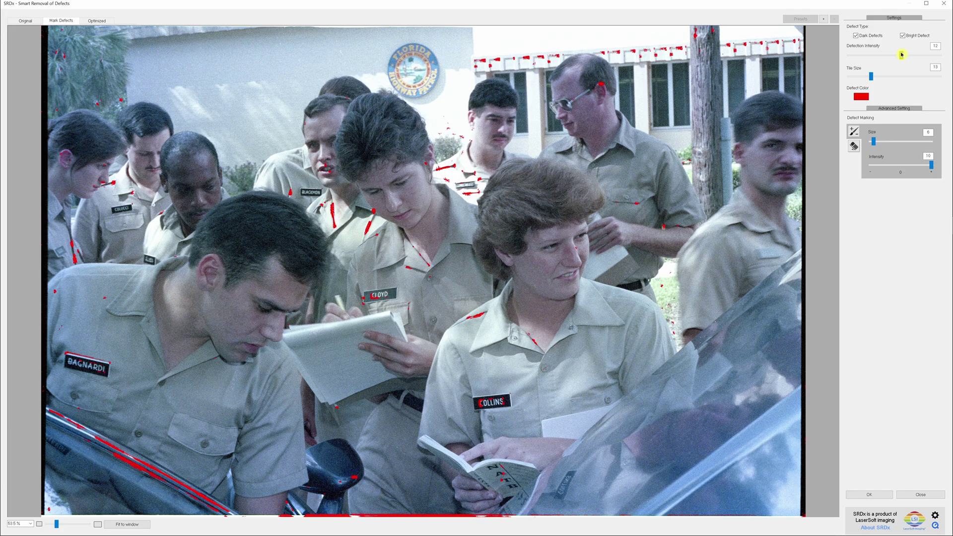
drag(902, 54, 905, 54)
drag(905, 55, 911, 53)
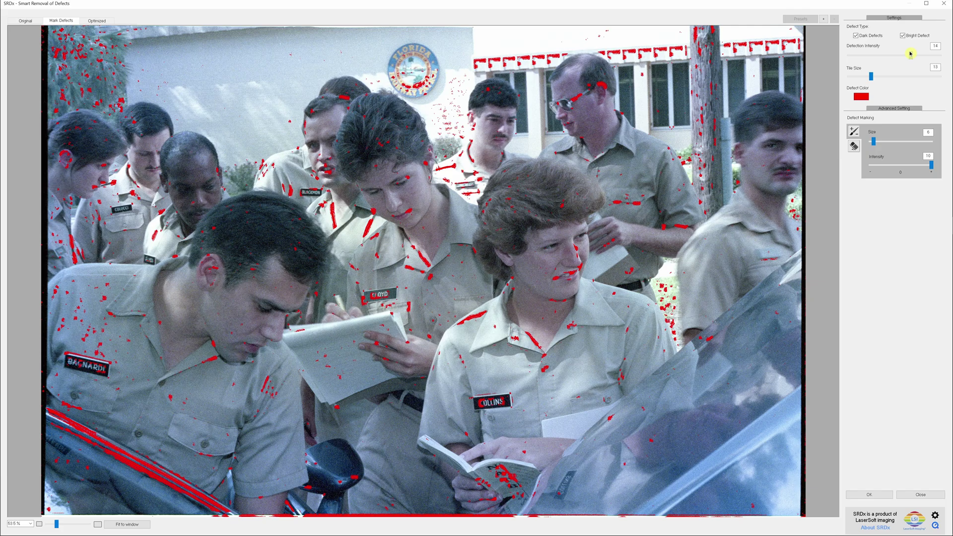
drag(910, 53, 917, 54)
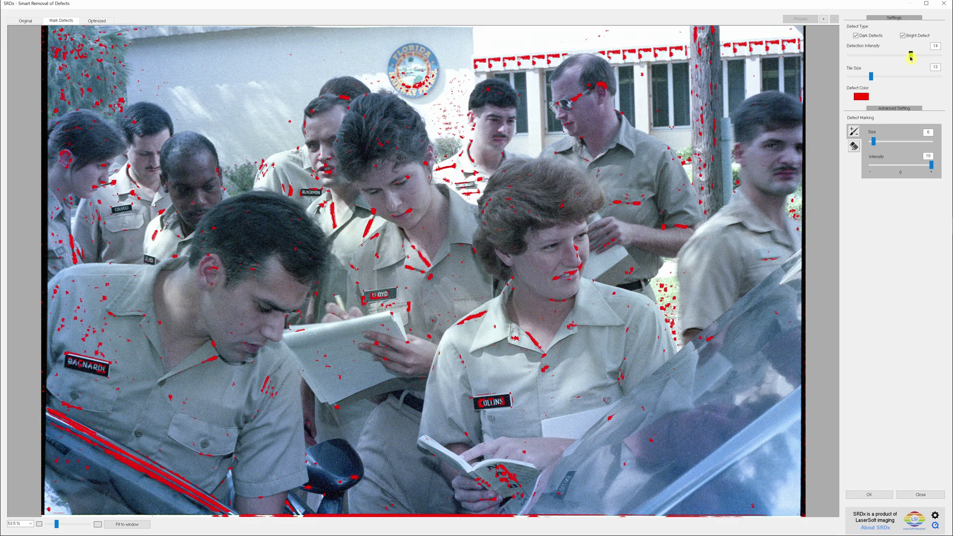
Set the Rubber tool's size to 60 and erase the defect marks from the front man's name tag and the car's chrome trim
click(854, 146)
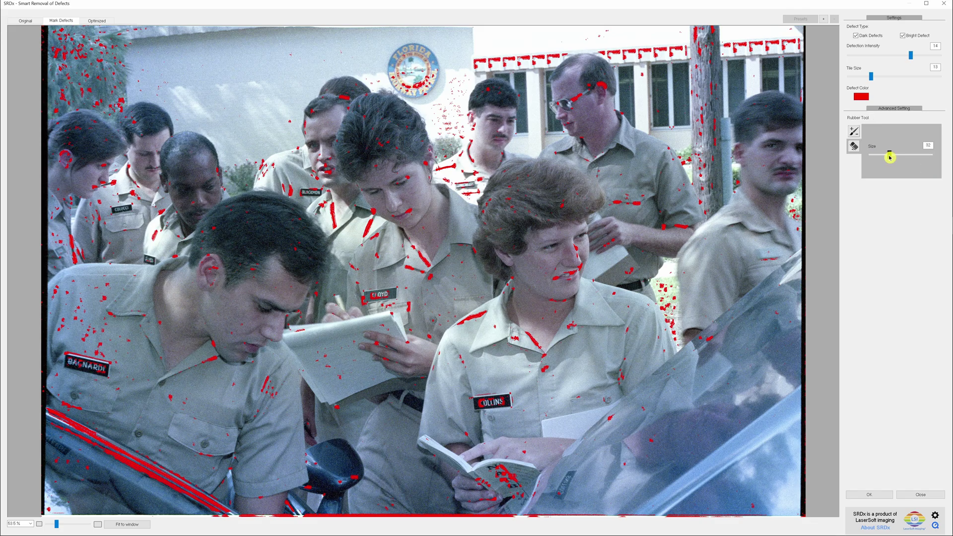
drag(890, 156, 908, 156)
click(75, 358)
drag(50, 416, 251, 520)
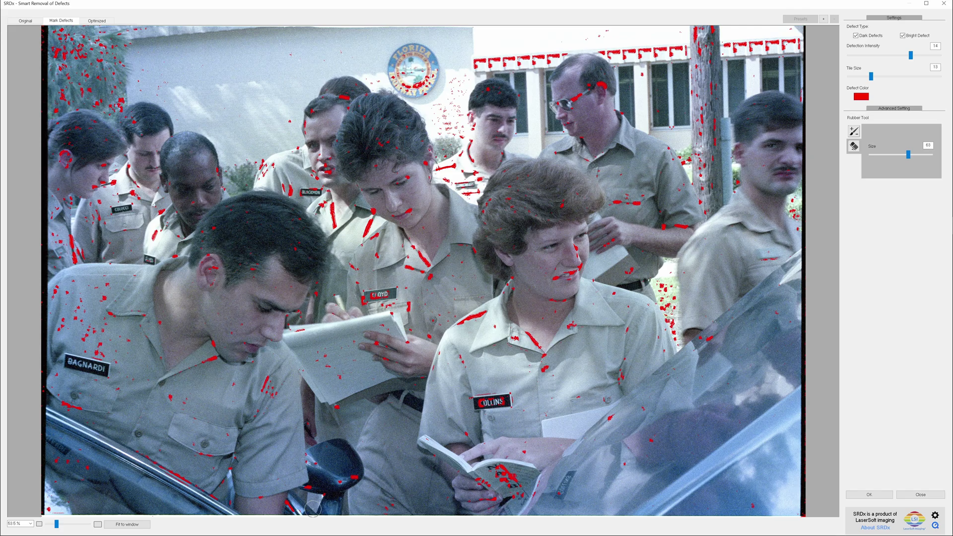
Exclude dark defects from the detection, preview the optimized image and apply the defect removal
click(856, 35)
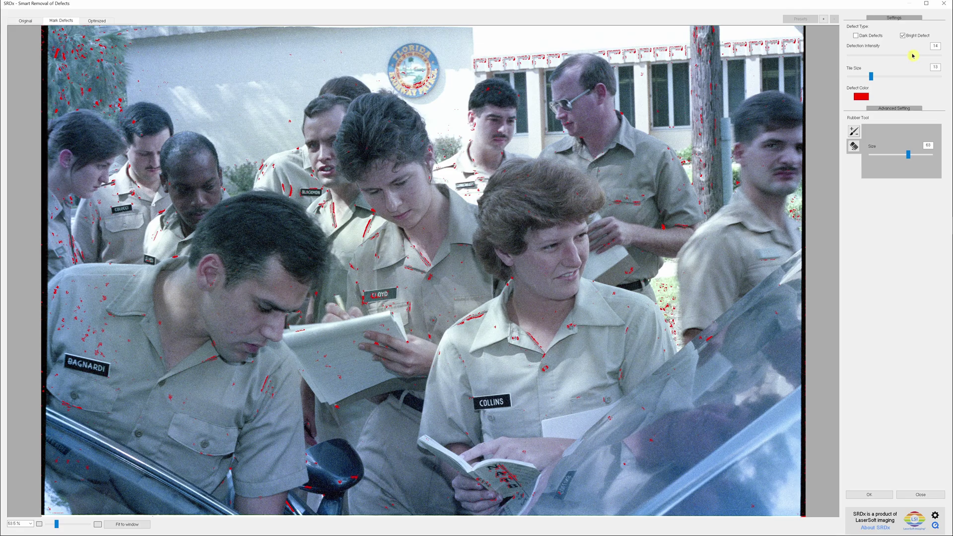
click(98, 21)
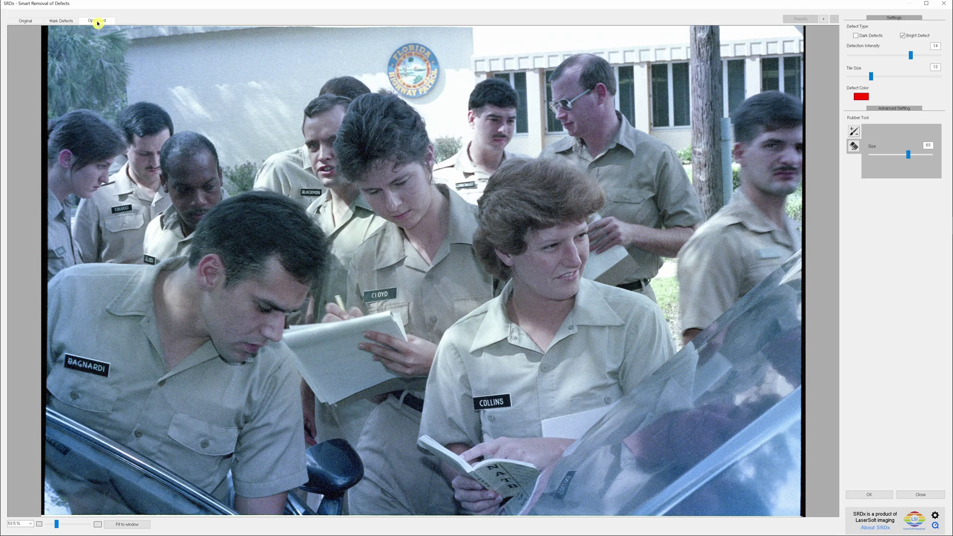
click(861, 494)
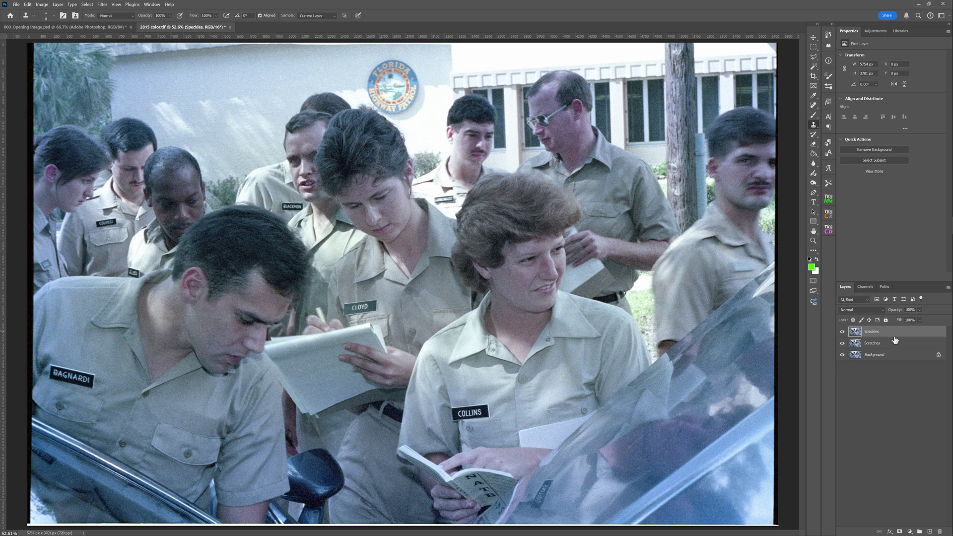
Inspect the Speckles layer at 100% across the photo and retouch leftover specks with the Spot Healing Brush
key(ctrl+1)
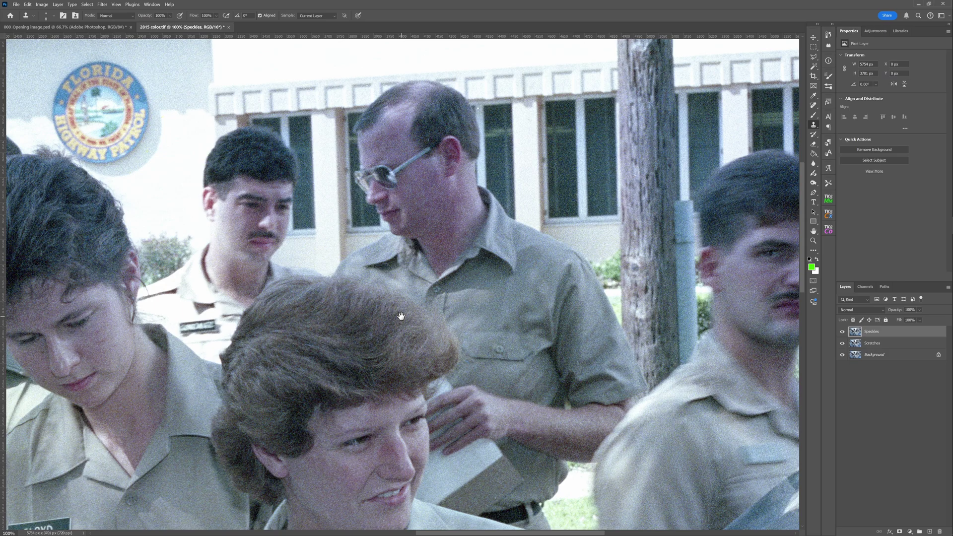
drag(402, 316, 198, 373)
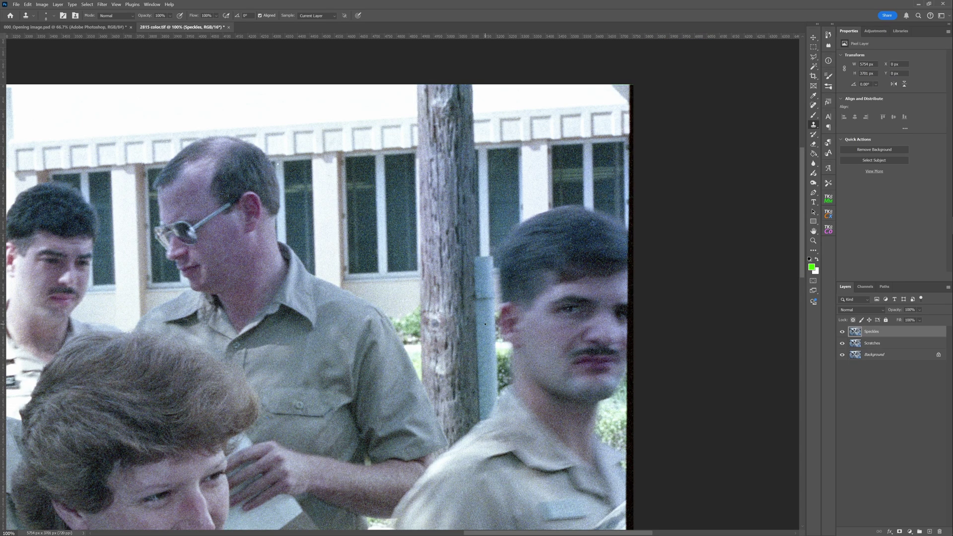
key(j)
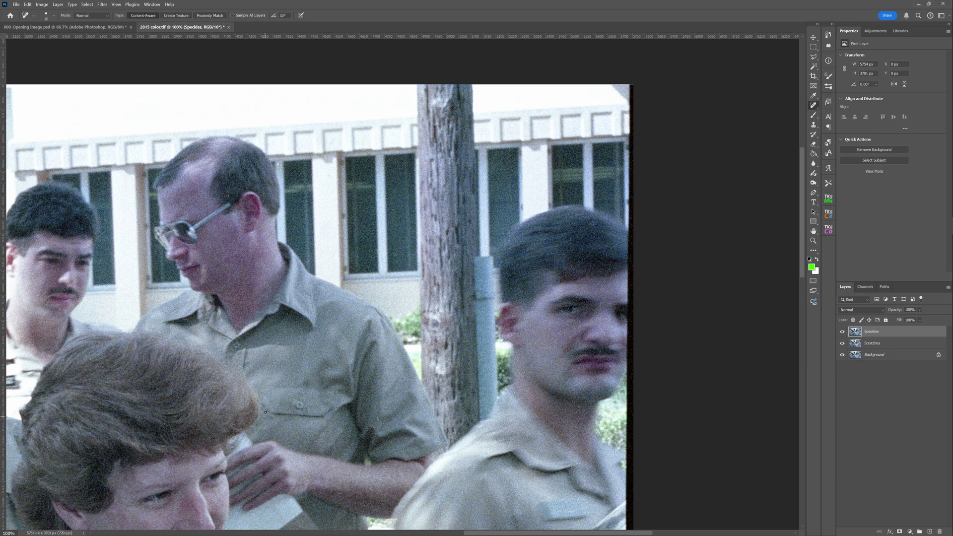
drag(265, 412, 567, 364)
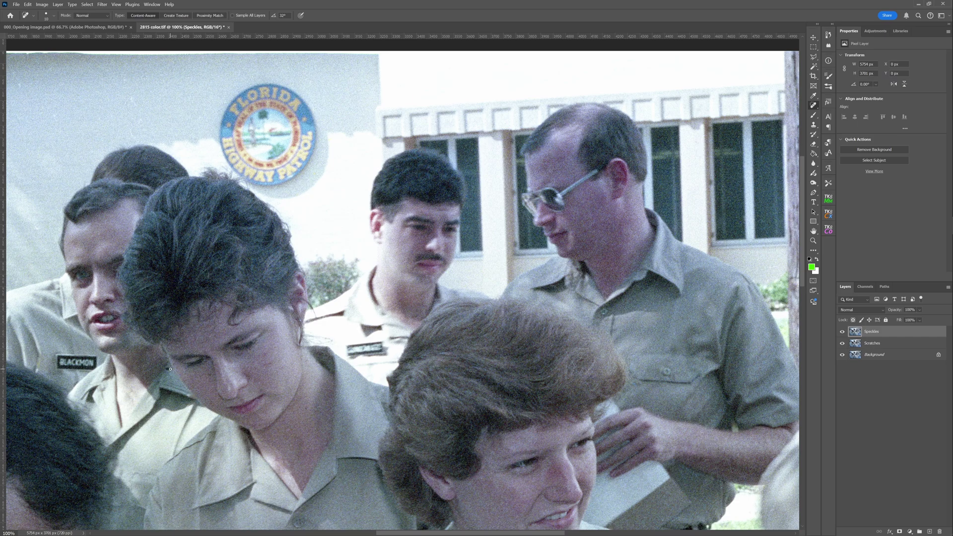
click(36, 372)
key(Home)
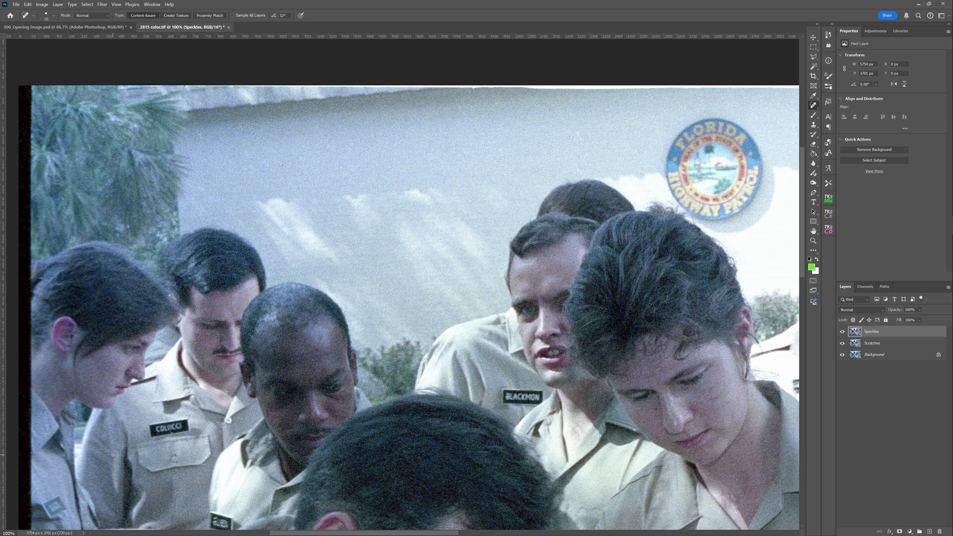
scroll(113, 455, down, 8)
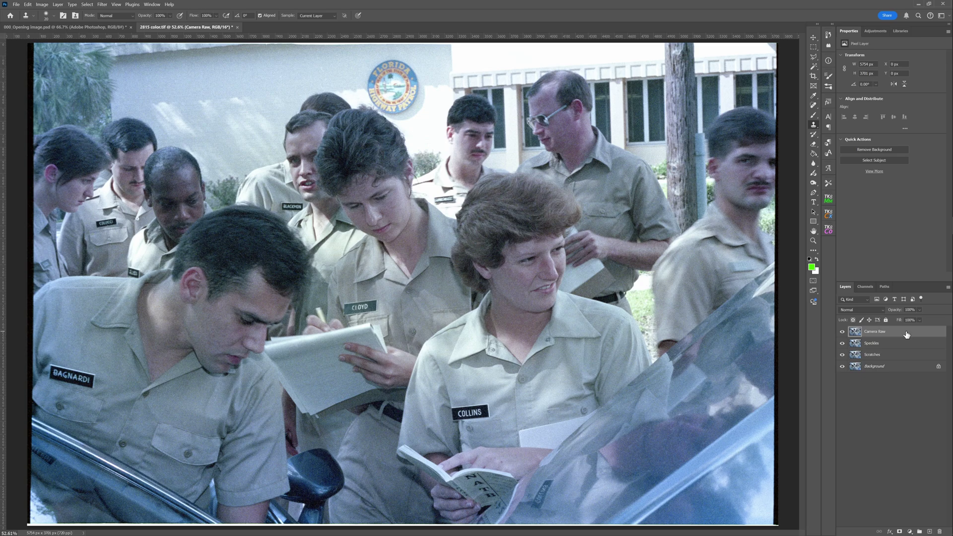
Select the Camera Raw layer and open it in the Camera Raw Filter
click(893, 334)
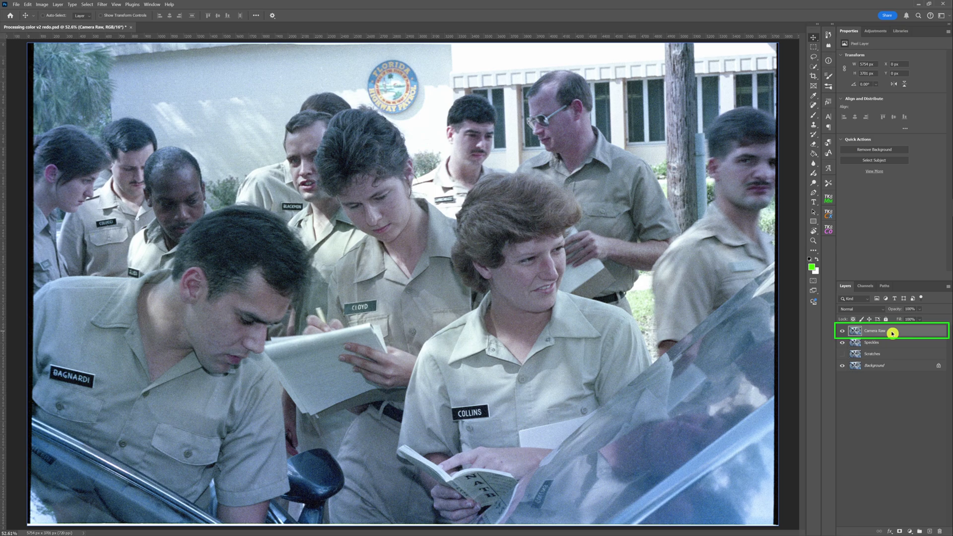
key(alt+t)
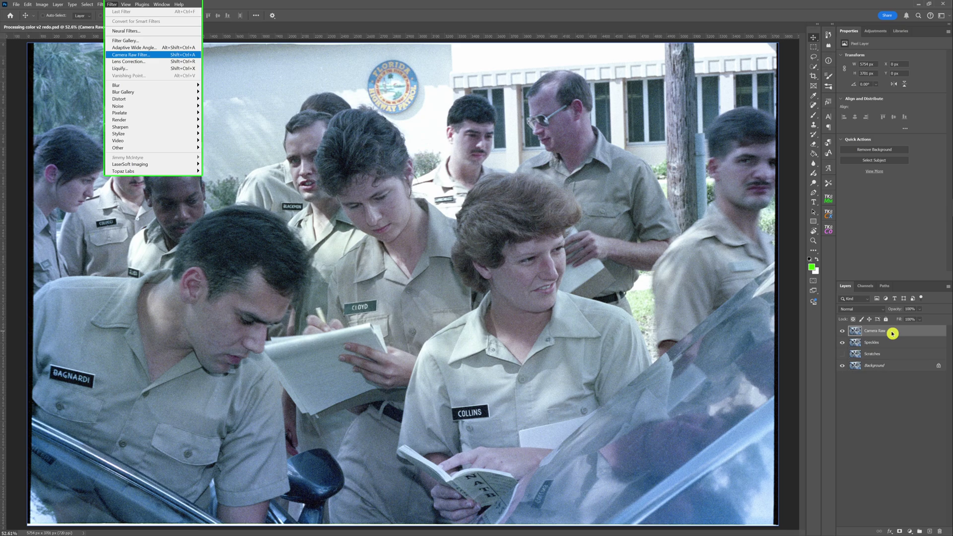
key(Return)
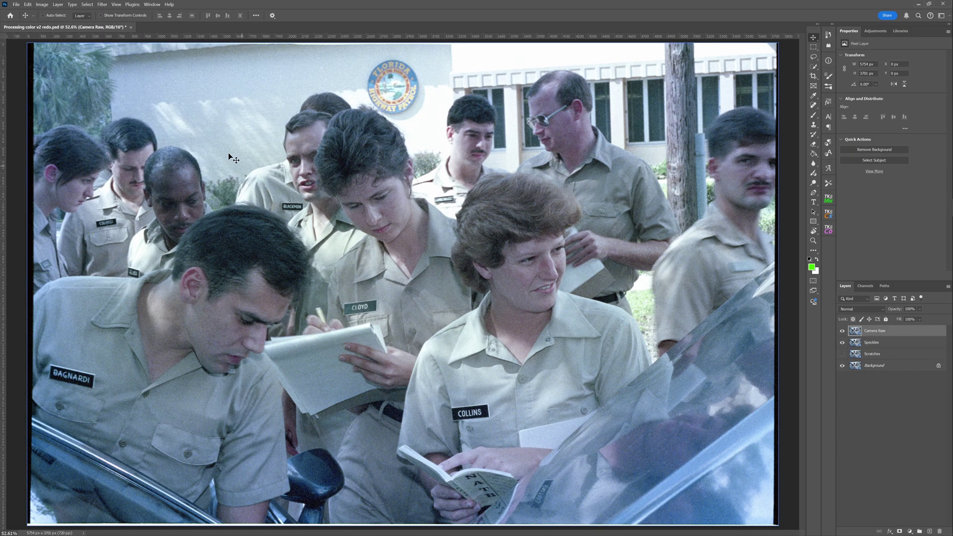
click(107, 5)
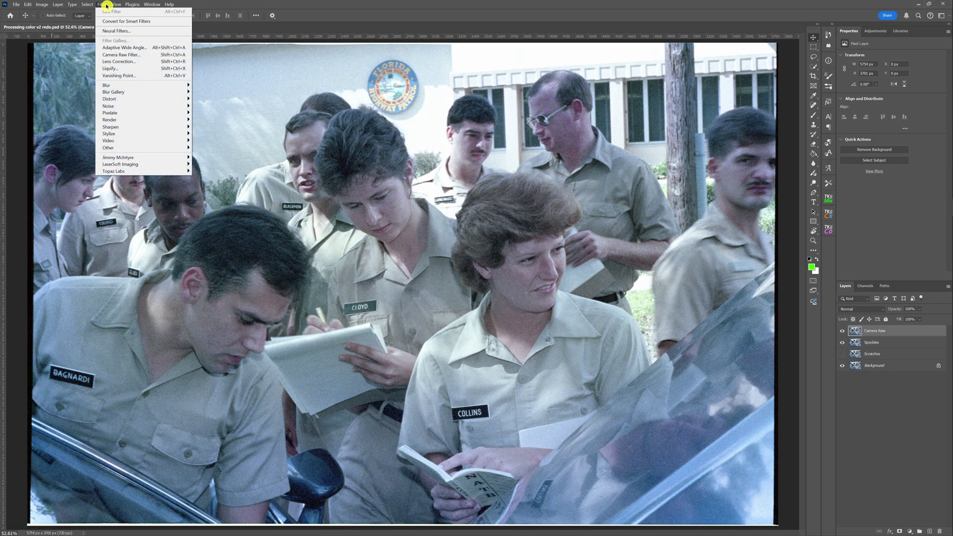
click(124, 55)
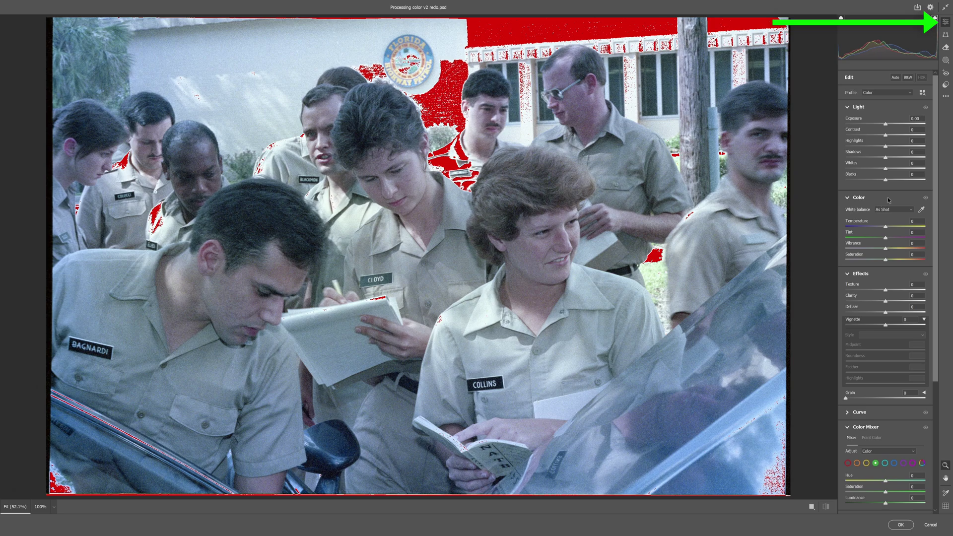
Try a white balance sample on the windshield, undo it and sample the upper edge of the notepad instead
click(922, 211)
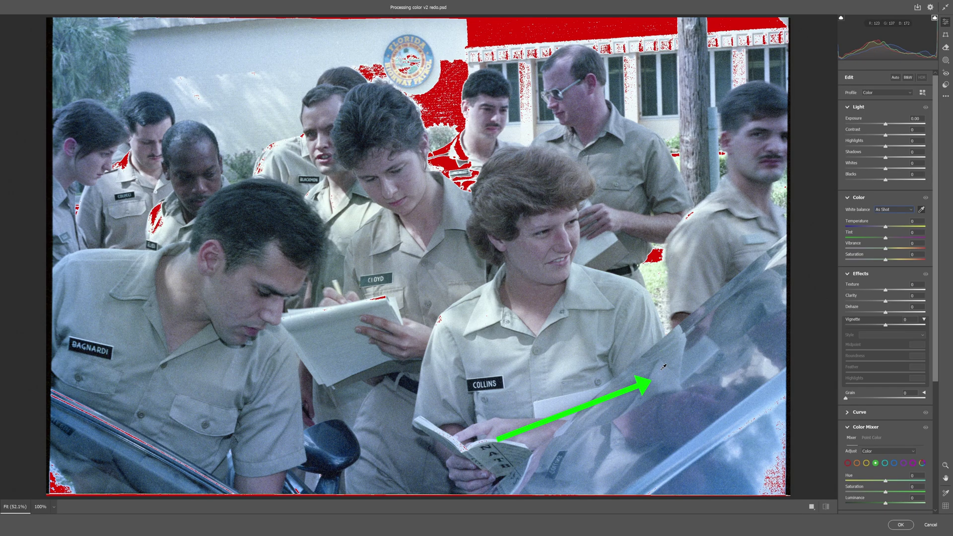
click(664, 367)
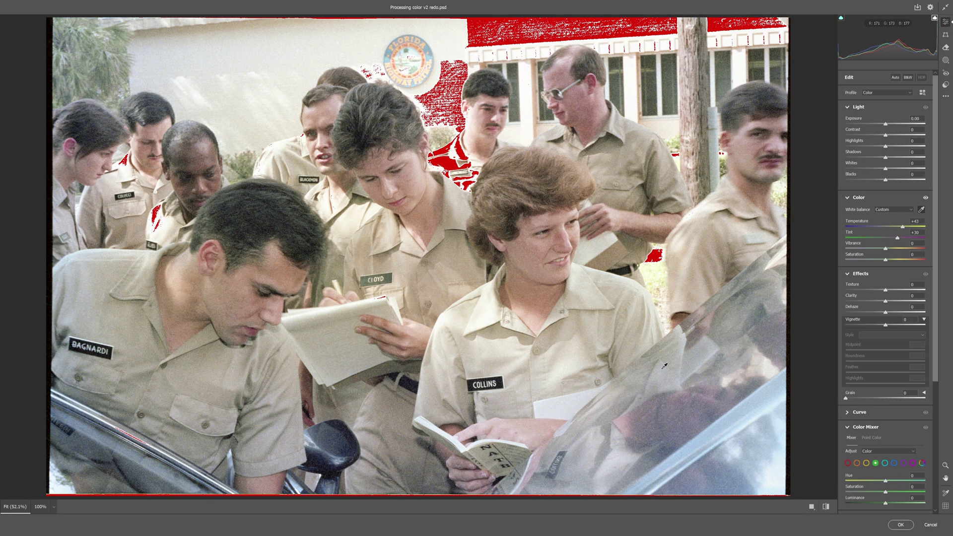
key(z)
key(ctrl+z)
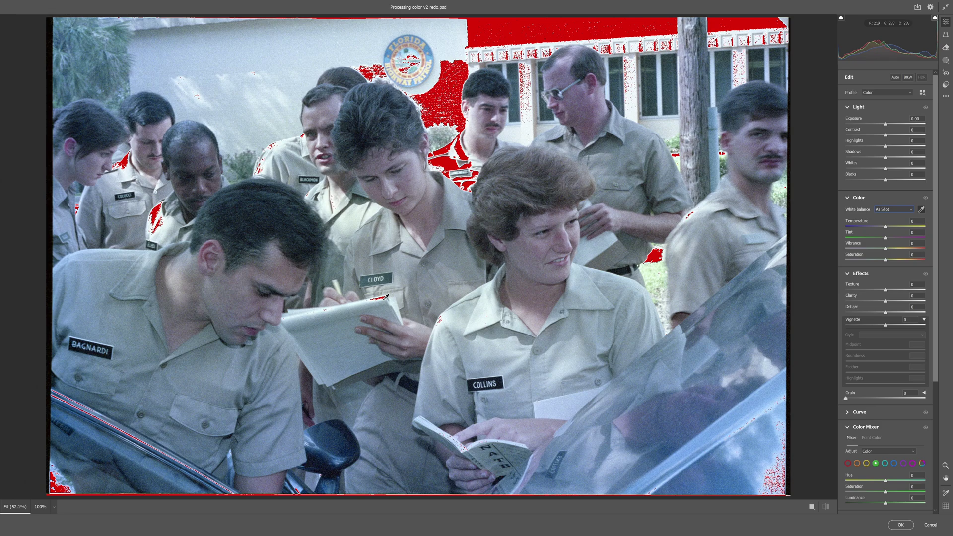
click(387, 296)
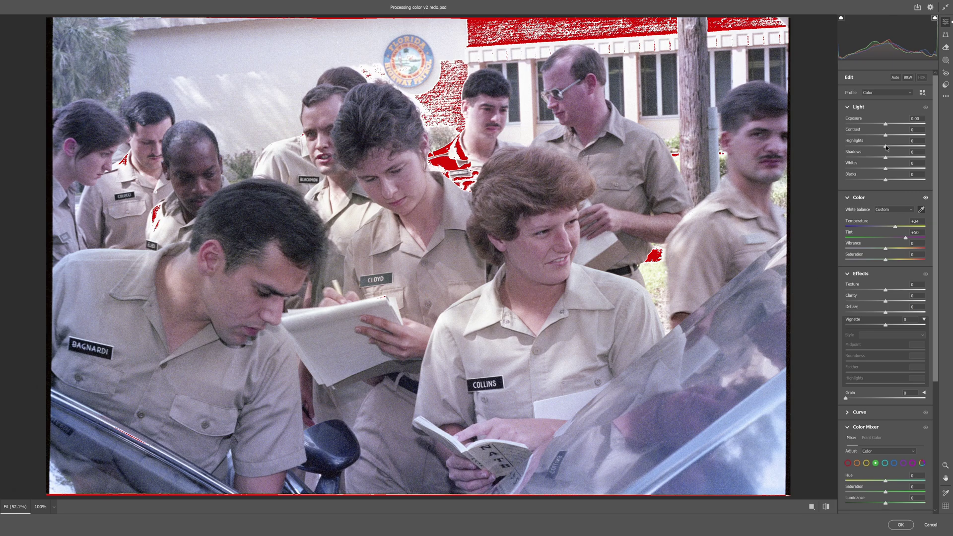
Set Exposure to -0.70, Contrast to +11, Highlights to -26, Whites to +18 and Dehaze to +10, and slightly lower Blacks
mouse_move(886, 147)
mouse_down()
mouse_move(876, 149)
mouse_move(882, 128)
mouse_up()
key(Down)
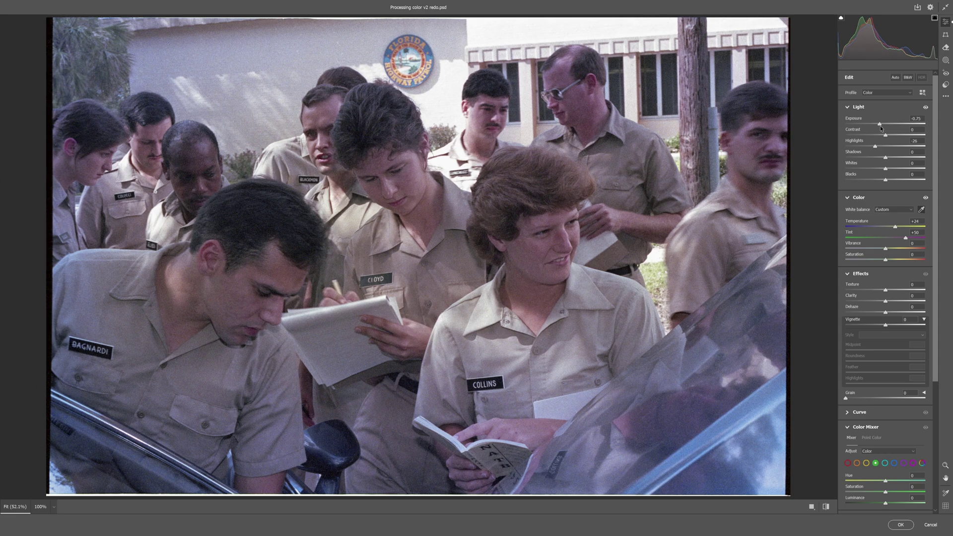
key(Up)
drag(885, 134, 889, 137)
drag(886, 171, 893, 170)
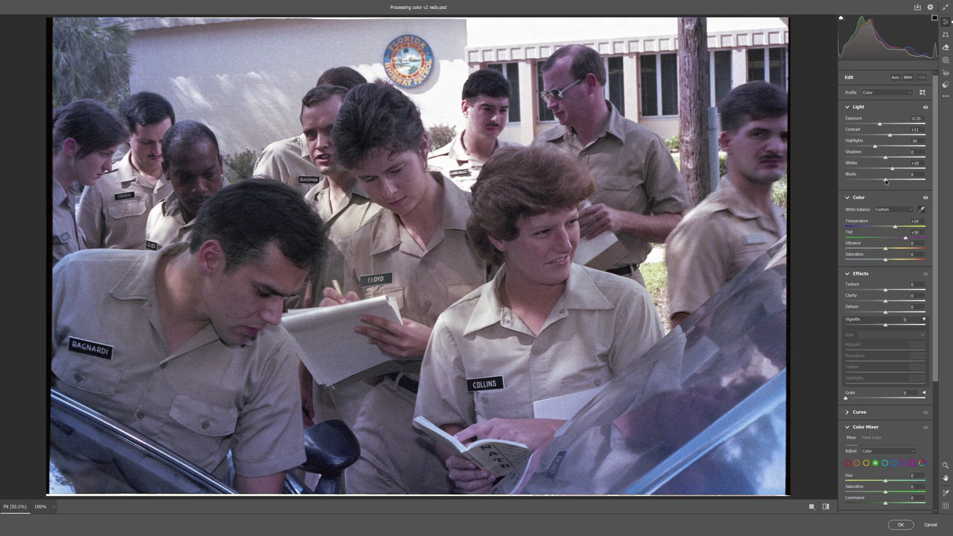
drag(886, 180, 879, 182)
drag(885, 314, 889, 313)
Set Noise Reduction to 100, Sharpening to 102 and Color Noise Reduction to 14
scroll(886, 375, down, 4)
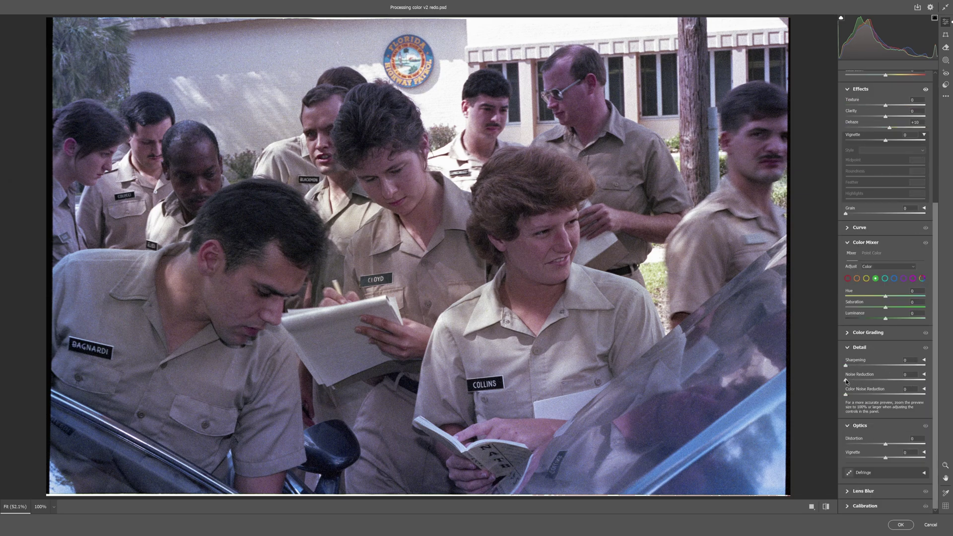
drag(846, 381, 946, 381)
mouse_move(925, 381)
mouse_down()
mouse_move(873, 385)
mouse_move(936, 383)
mouse_up()
drag(846, 367, 899, 364)
drag(846, 394, 857, 396)
Set the yellows to a saturation of -7 and a luminance of -37 in the Color Mixer
click(867, 279)
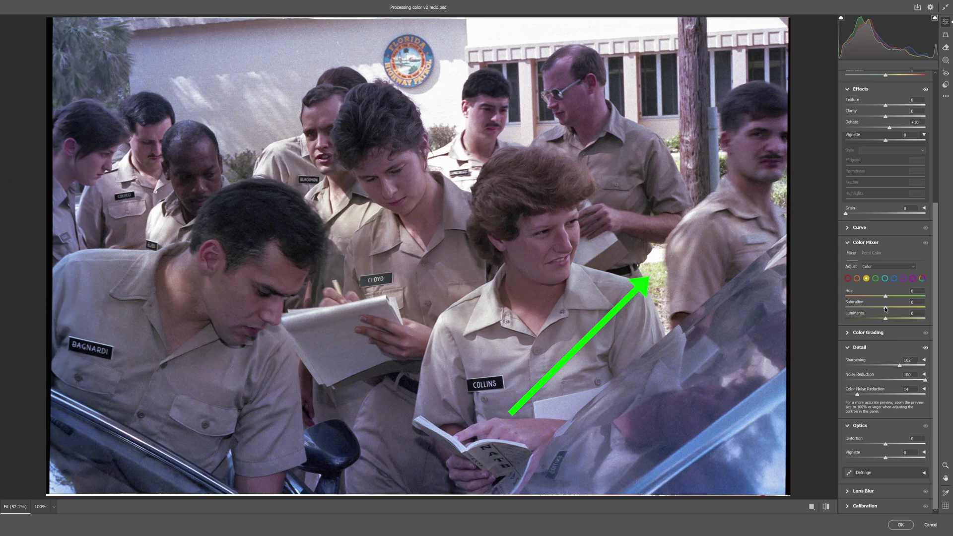
mouse_move(886, 309)
mouse_down()
mouse_move(863, 314)
mouse_move(881, 313)
mouse_up()
drag(882, 313, 883, 313)
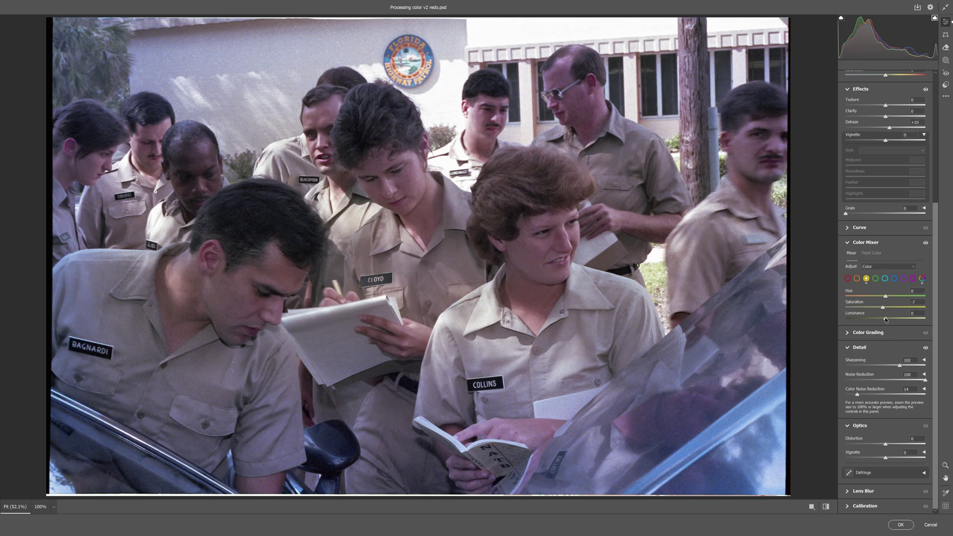
drag(886, 319, 871, 321)
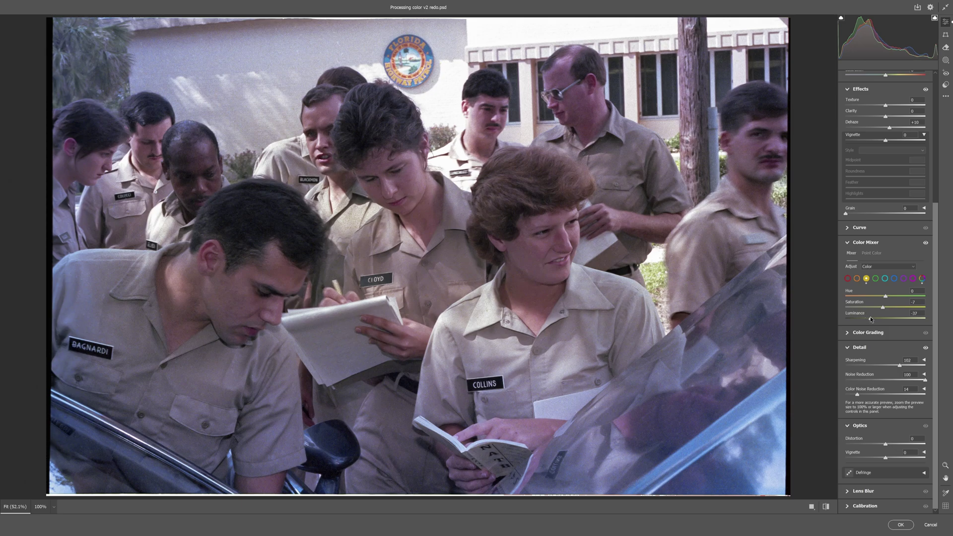
Lower the greens' luminance to -25 and raise their saturation and hue in the Color Mixer
click(876, 278)
scroll(876, 281, up, 1)
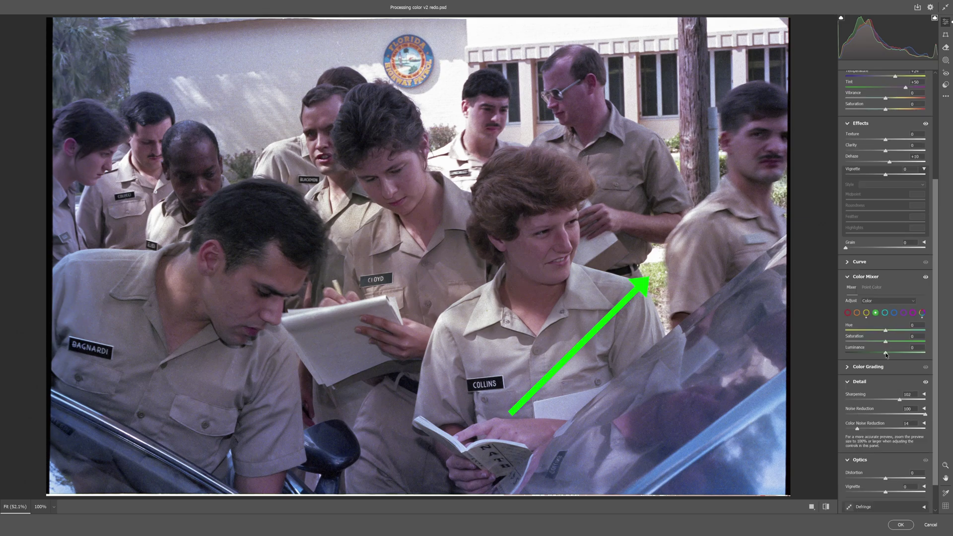
drag(887, 355, 877, 357)
click(887, 344)
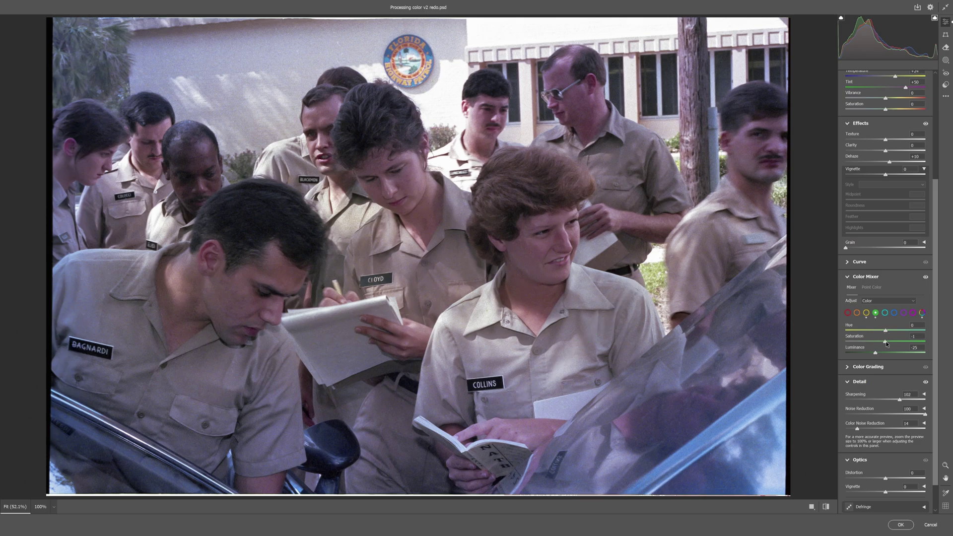
drag(887, 344, 892, 342)
mouse_move(886, 330)
mouse_down()
mouse_move(900, 331)
mouse_move(869, 332)
mouse_move(902, 327)
mouse_move(893, 331)
mouse_up()
Reduce the saturation of the reds and the oranges in the Color Mixer
click(848, 314)
drag(886, 342, 865, 346)
click(857, 314)
drag(886, 343, 877, 343)
Create a brush mask at size 4 and paint it over the blue car body below the windshield
click(947, 61)
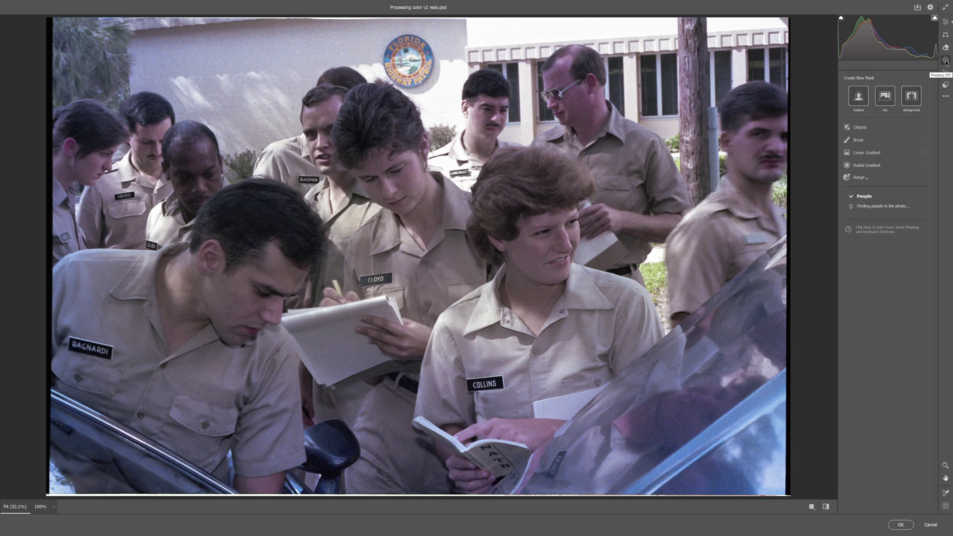
click(858, 141)
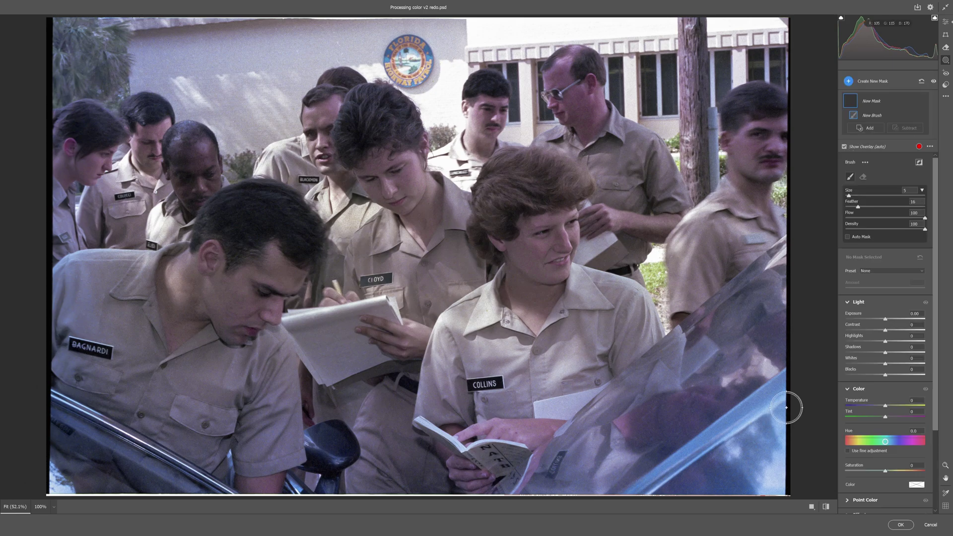
key(bracketleft)
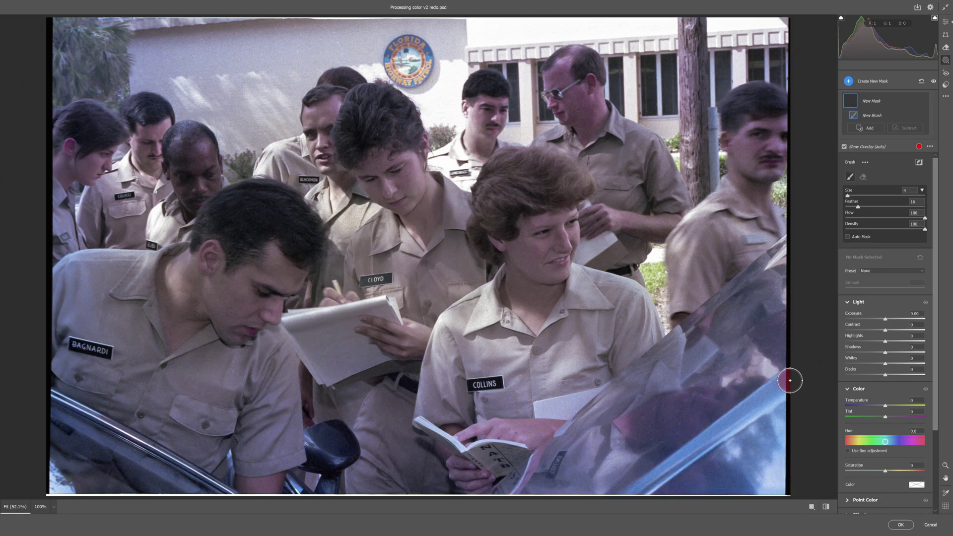
mouse_move(790, 380)
mouse_down()
mouse_move(633, 505)
mouse_move(782, 416)
mouse_move(782, 491)
mouse_move(709, 489)
mouse_up()
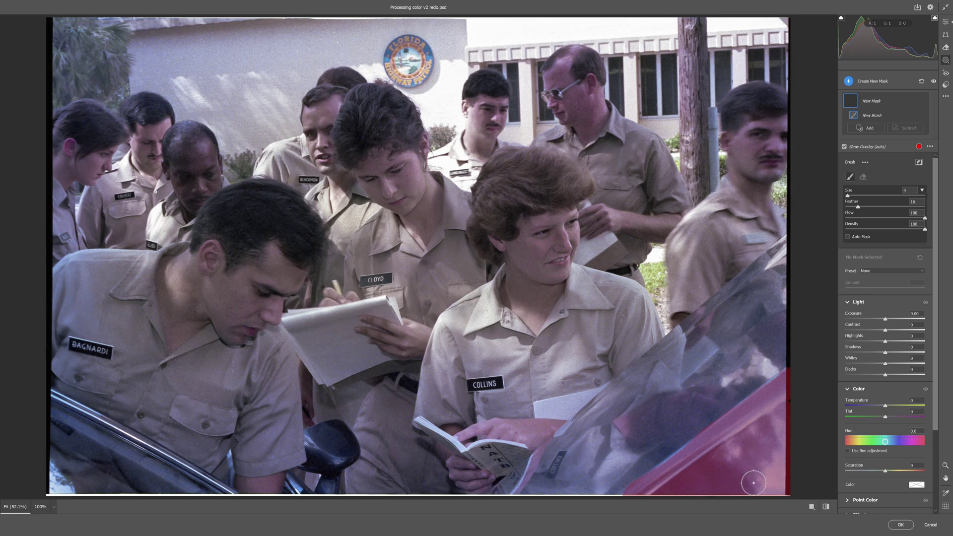
drag(754, 483, 751, 455)
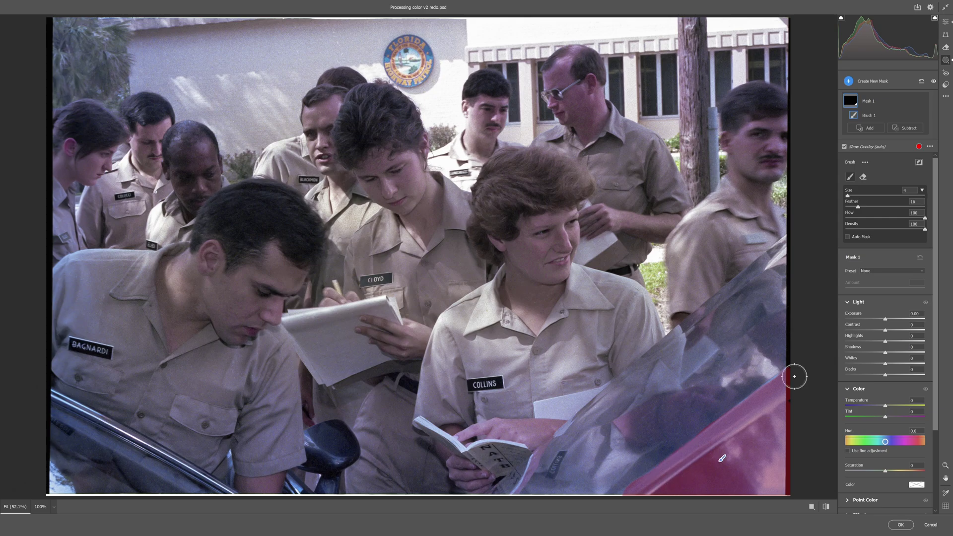
drag(795, 377, 782, 389)
Hide the mask overlay and set the car body mask's saturation to -32
click(845, 147)
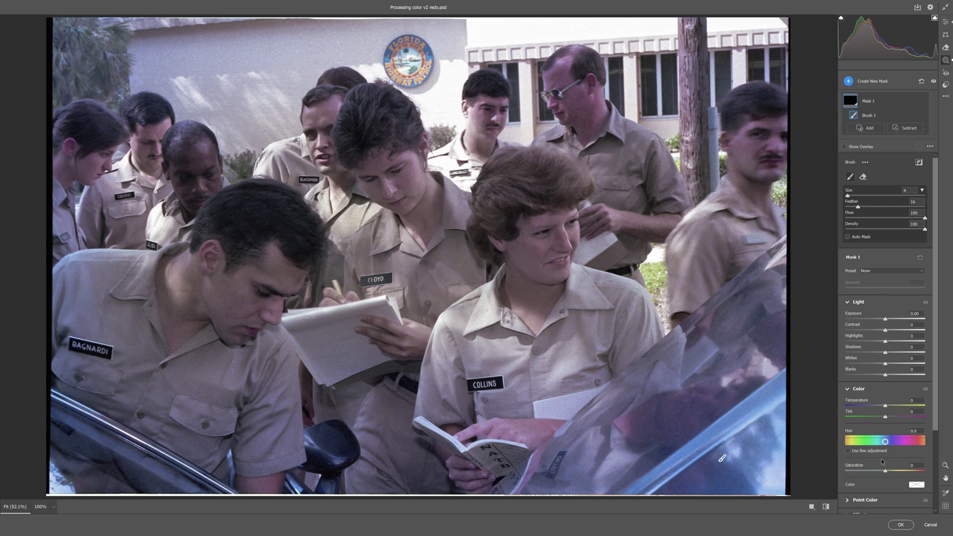
drag(886, 472, 872, 475)
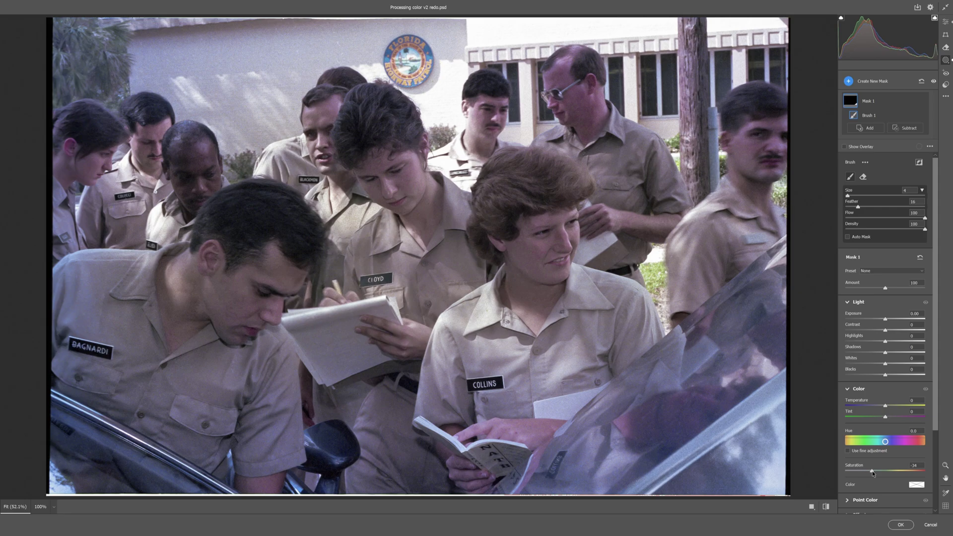
drag(873, 473, 874, 474)
Create an Objects mask at size 1 covering all the dark window panes of the building behind the group
mouse_move(949, 65)
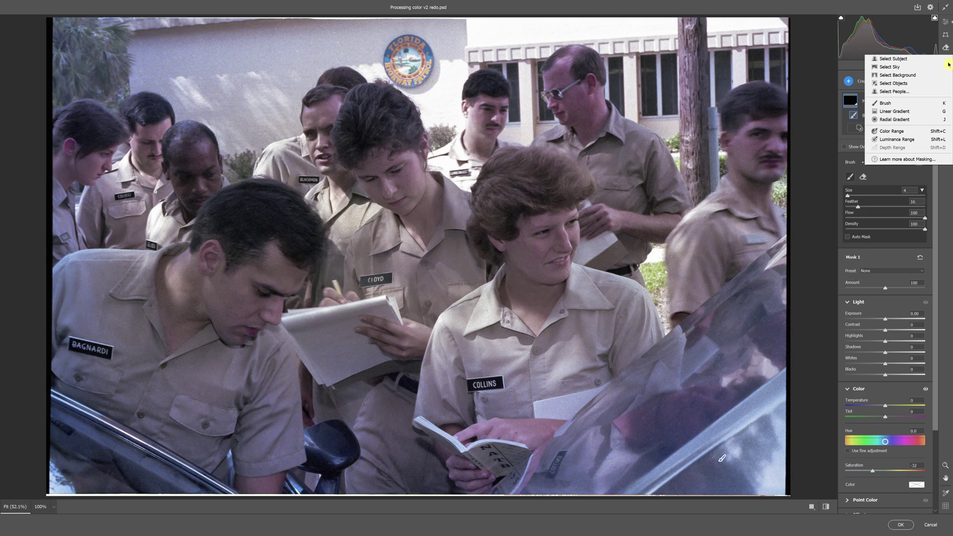
click(894, 84)
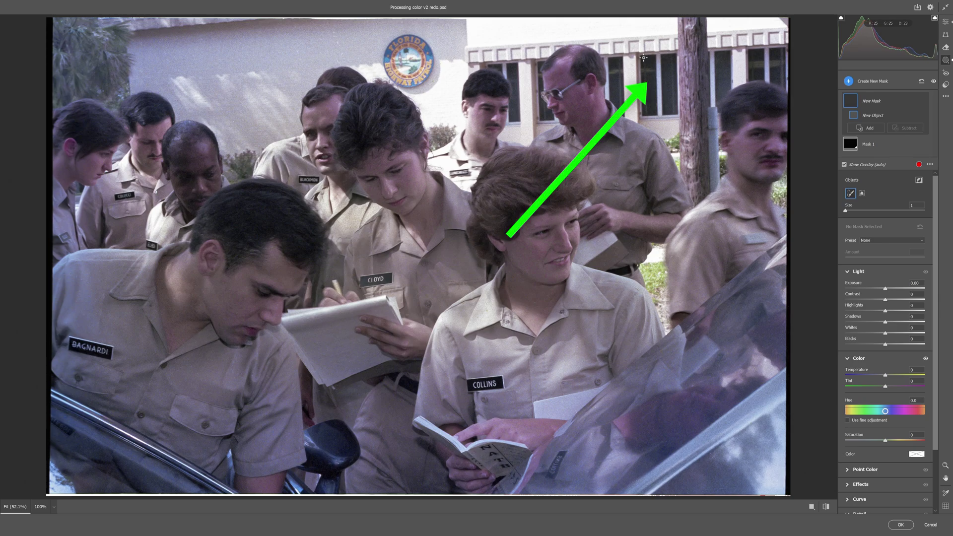
mouse_move(642, 57)
mouse_down()
mouse_move(655, 59)
mouse_move(655, 114)
mouse_up()
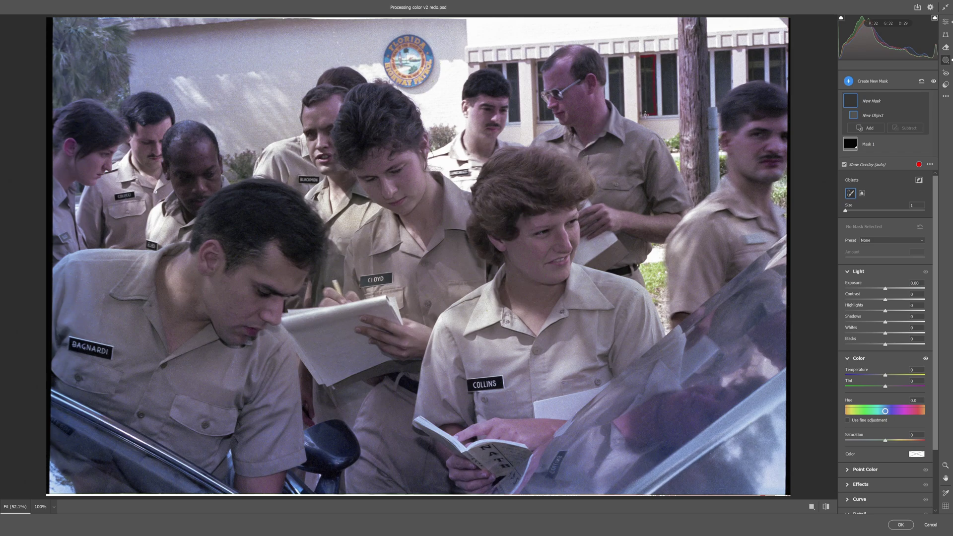
mouse_move(645, 116)
mouse_down()
mouse_move(651, 61)
mouse_move(657, 78)
mouse_up()
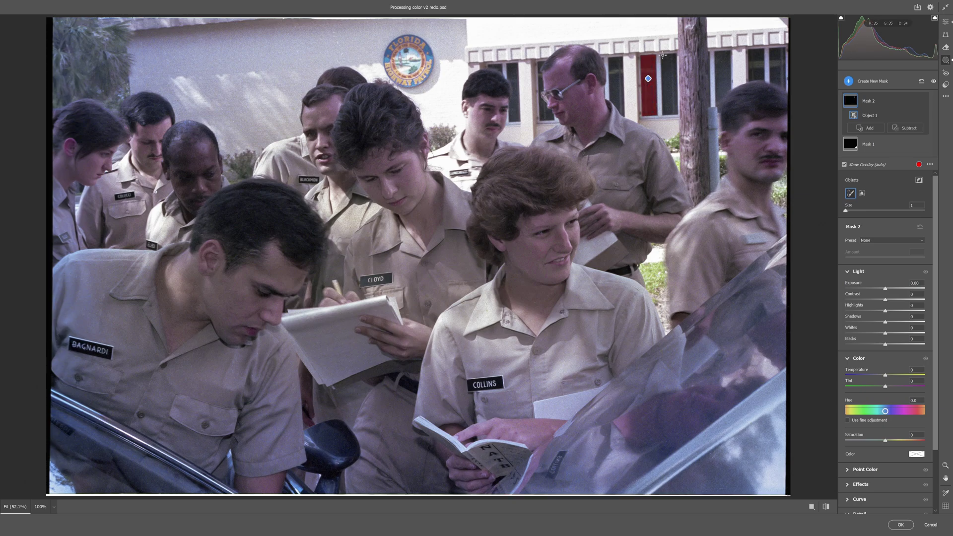
click(663, 55)
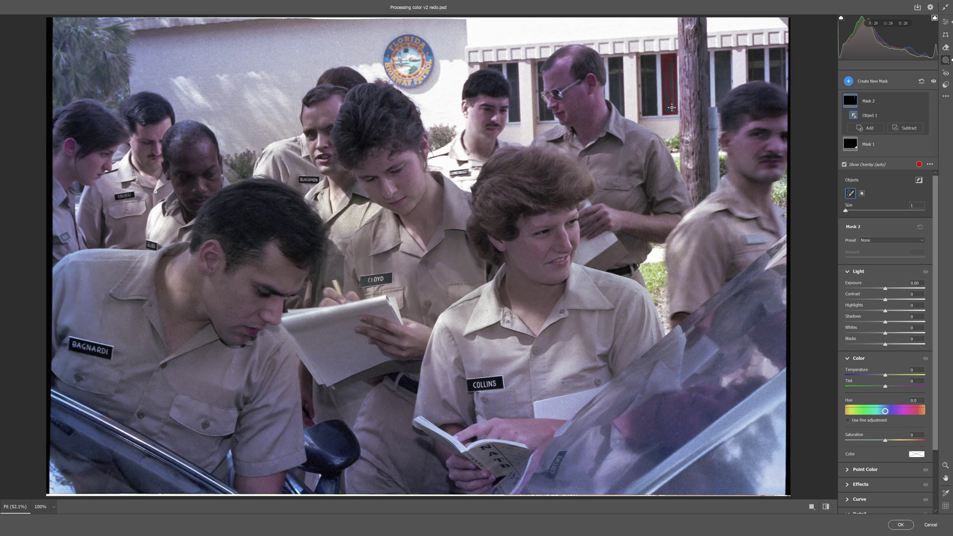
click(671, 107)
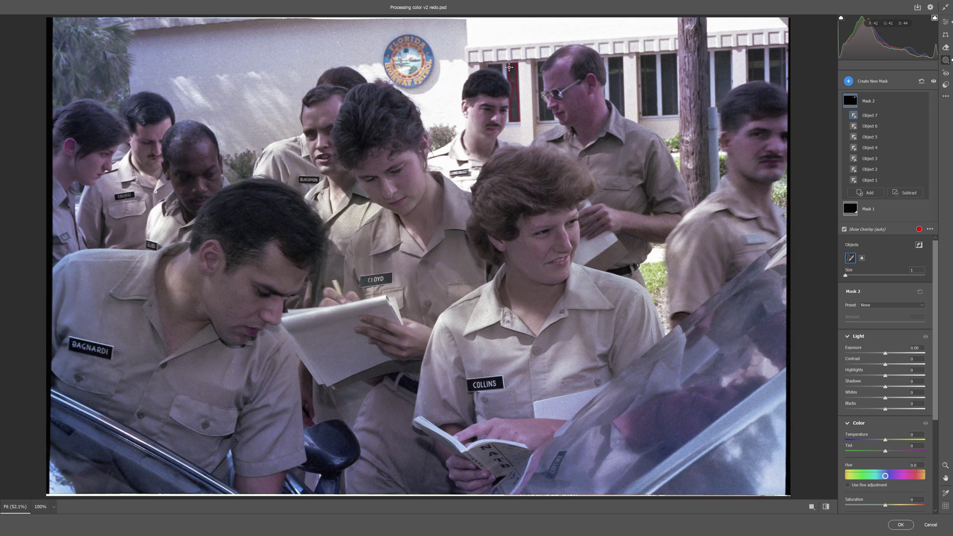
click(515, 116)
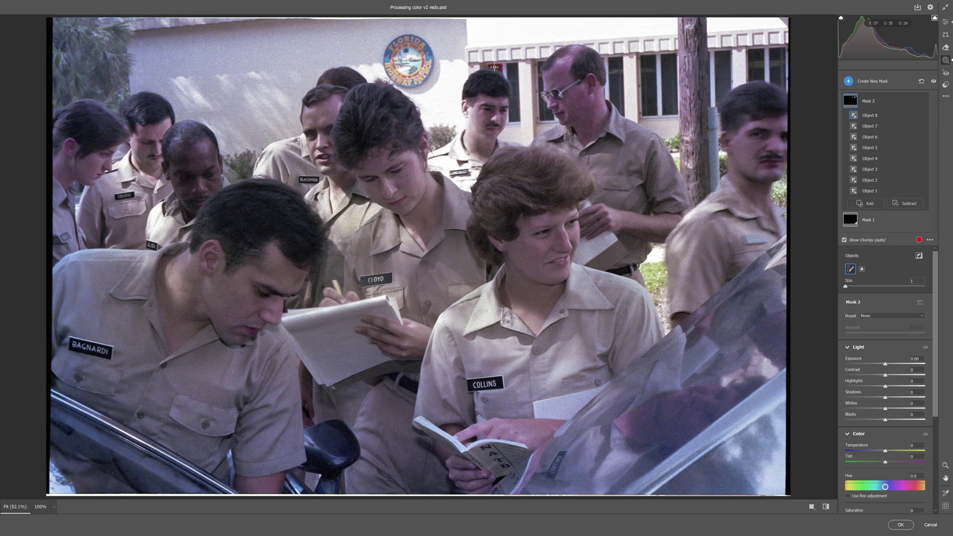
click(495, 67)
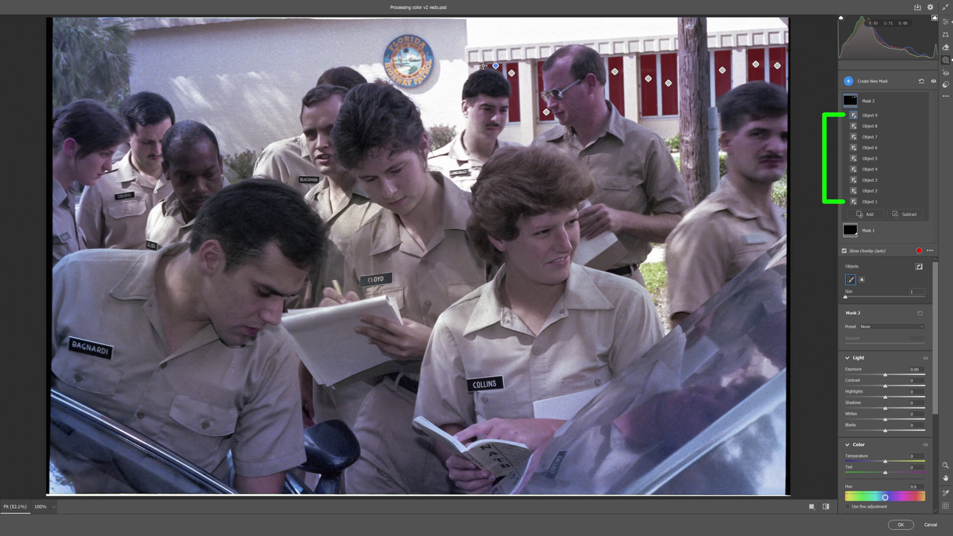
Hide the mask overlay, then set the window mask's exposure to -0.75, lower its highlights and adjust its shadows
click(845, 252)
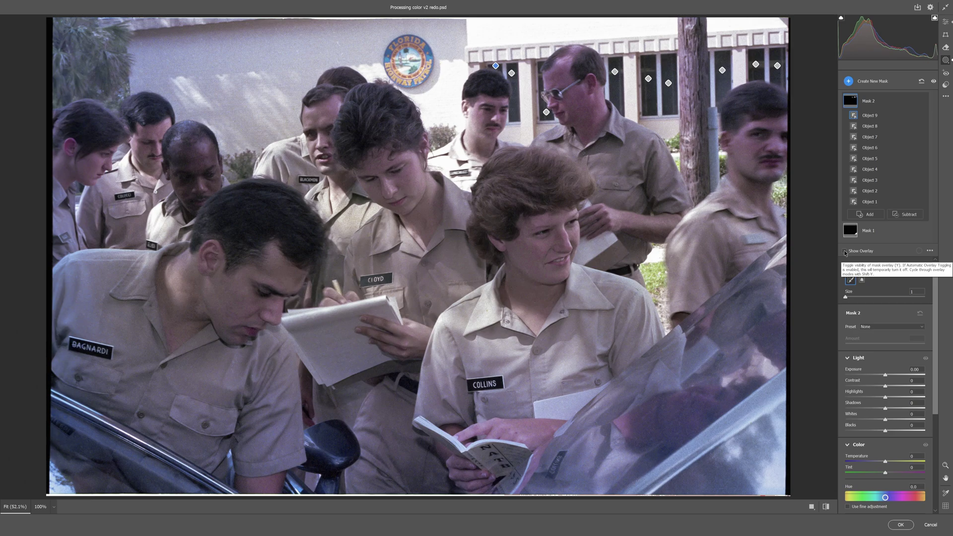
click(884, 376)
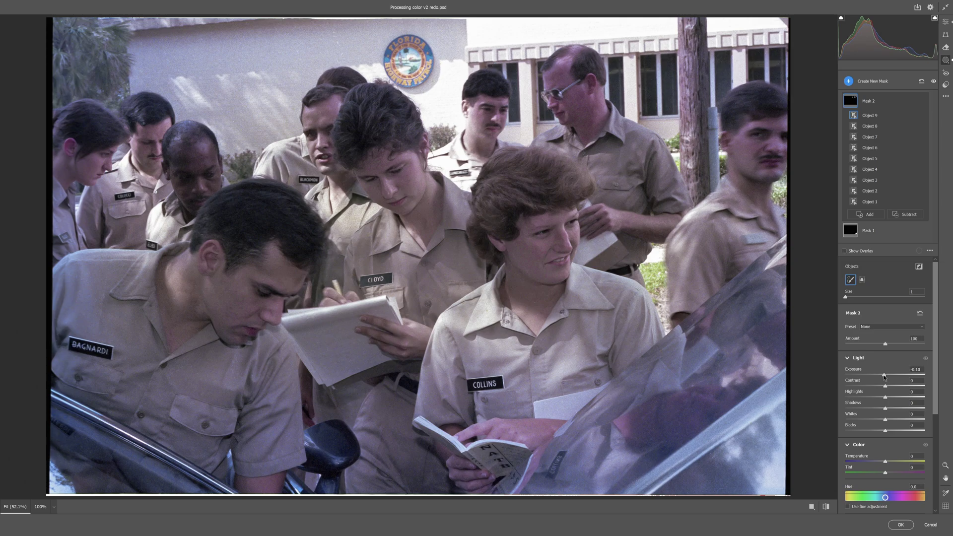
drag(885, 376, 878, 376)
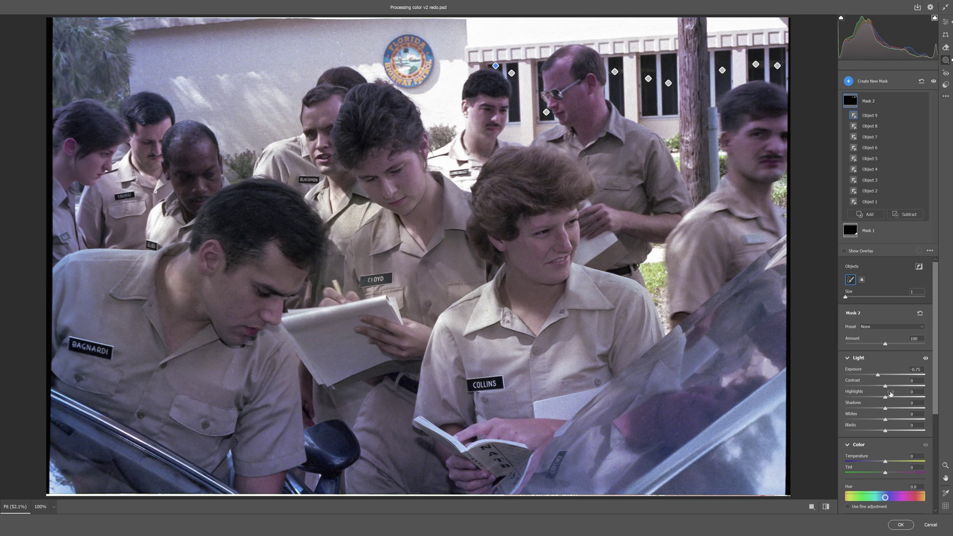
drag(891, 394, 881, 399)
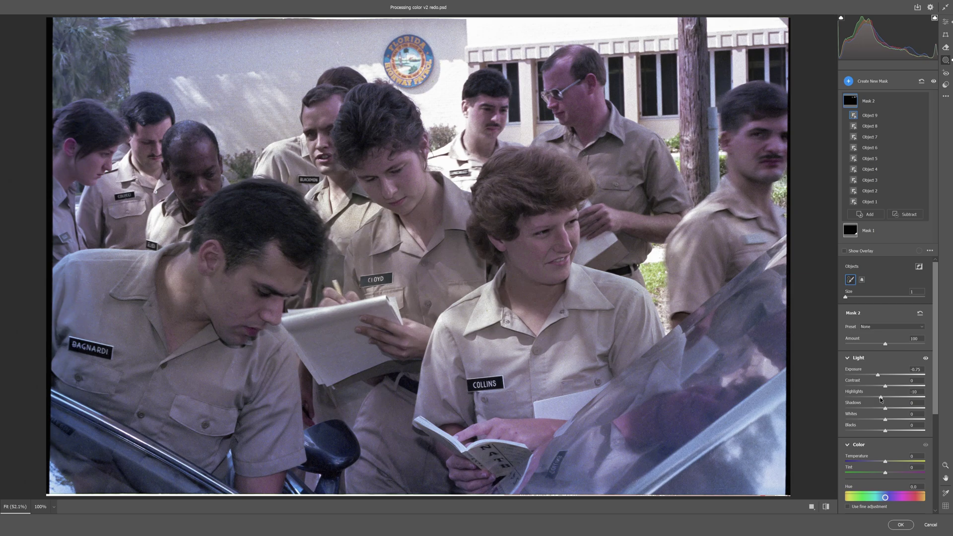
drag(881, 398, 878, 397)
click(885, 408)
drag(884, 409, 892, 420)
Return to the global edits and set the magentas' saturation to -25 in the Color Mixer
click(946, 21)
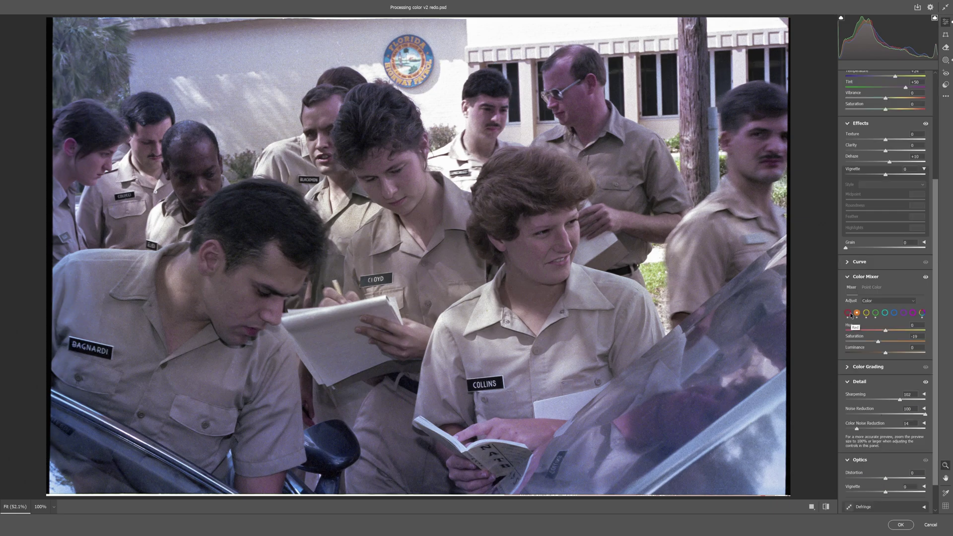
click(913, 314)
drag(902, 342, 871, 341)
Compare the photo with its default settings, restore the current settings and apply the Camera Raw edits
click(826, 507)
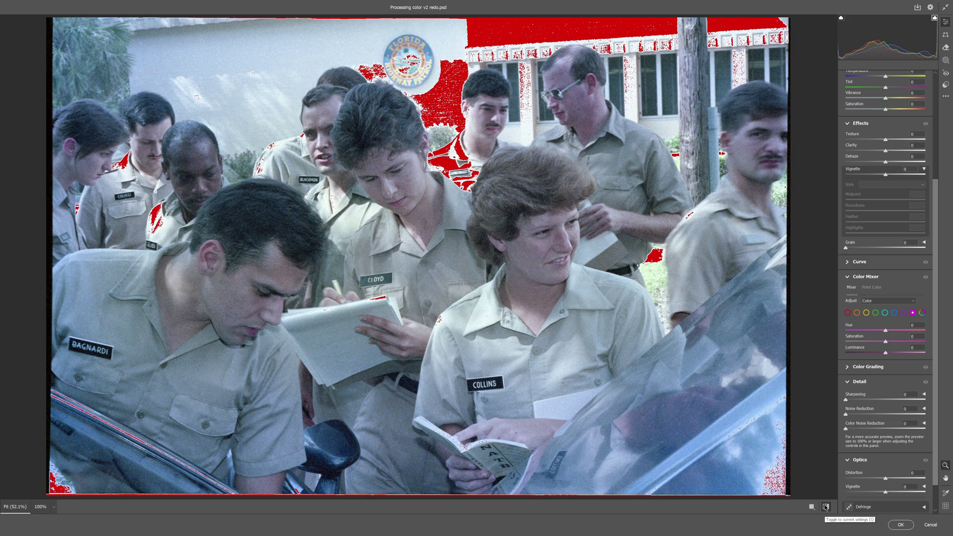
click(826, 507)
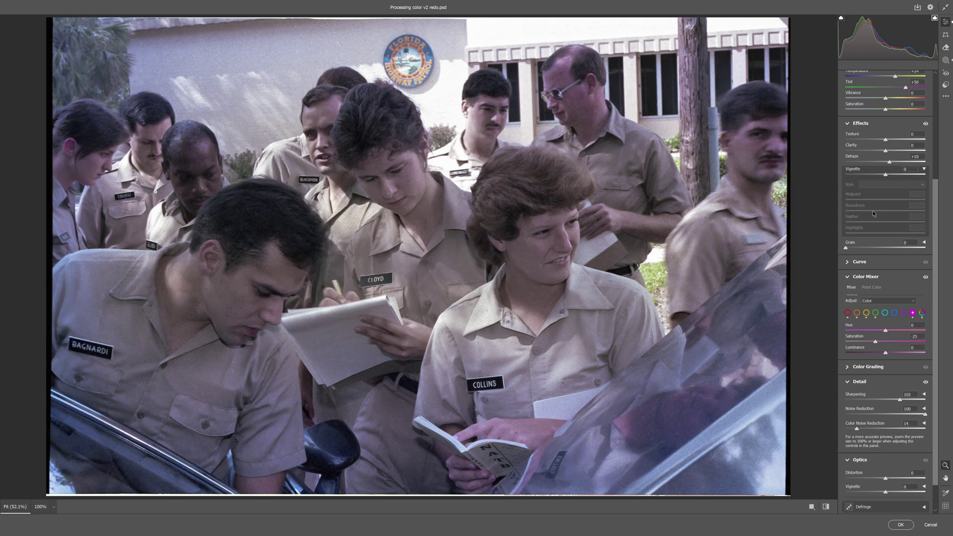
click(901, 525)
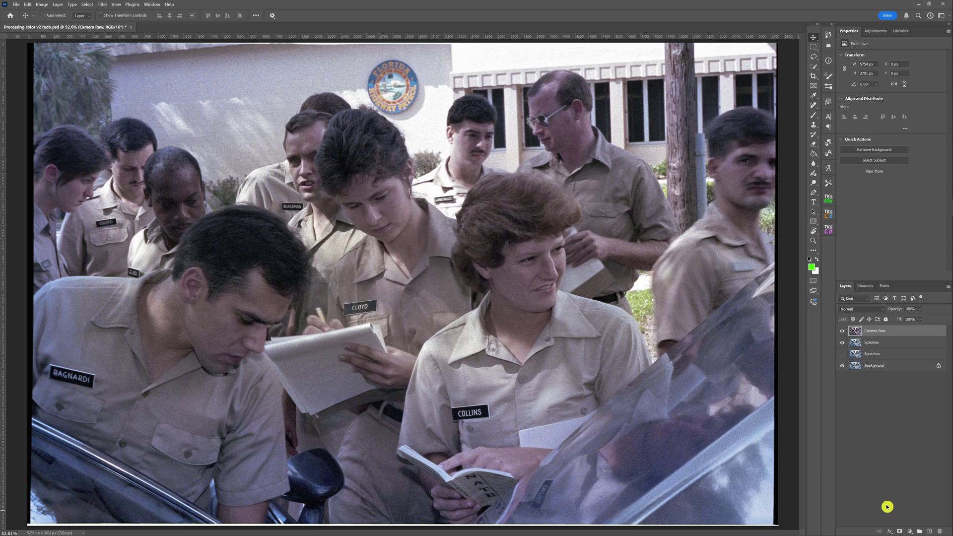
Duplicate the Camera Raw layer twice and name both copies sharpen
key(ctrl+j)
drag(923, 331, 930, 532)
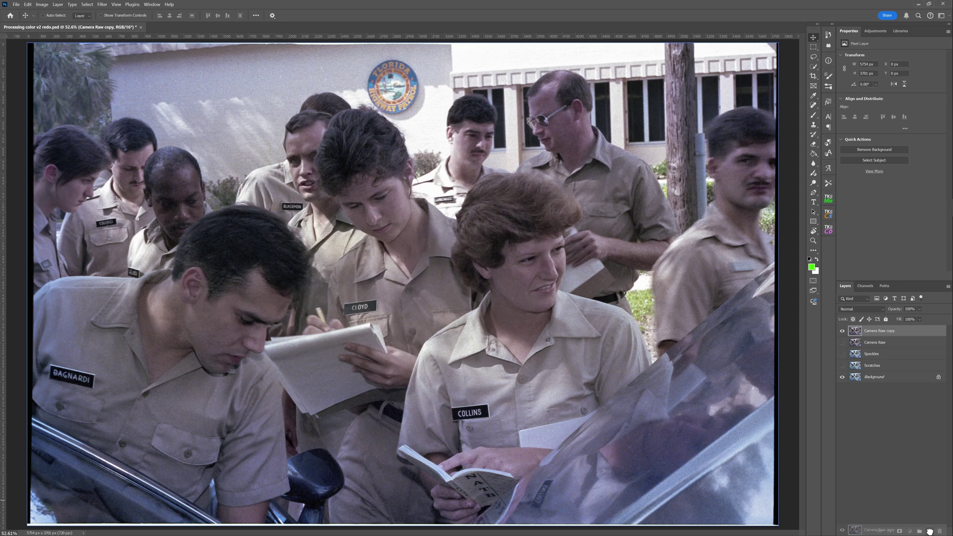
drag(931, 532, 930, 532)
double_click(877, 330)
text(sha)
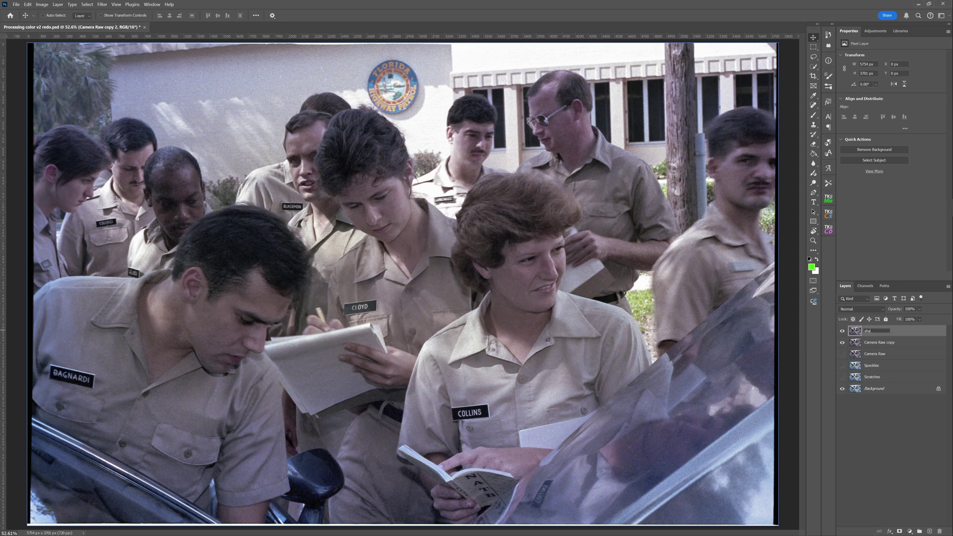
text(rpen)
click(873, 344)
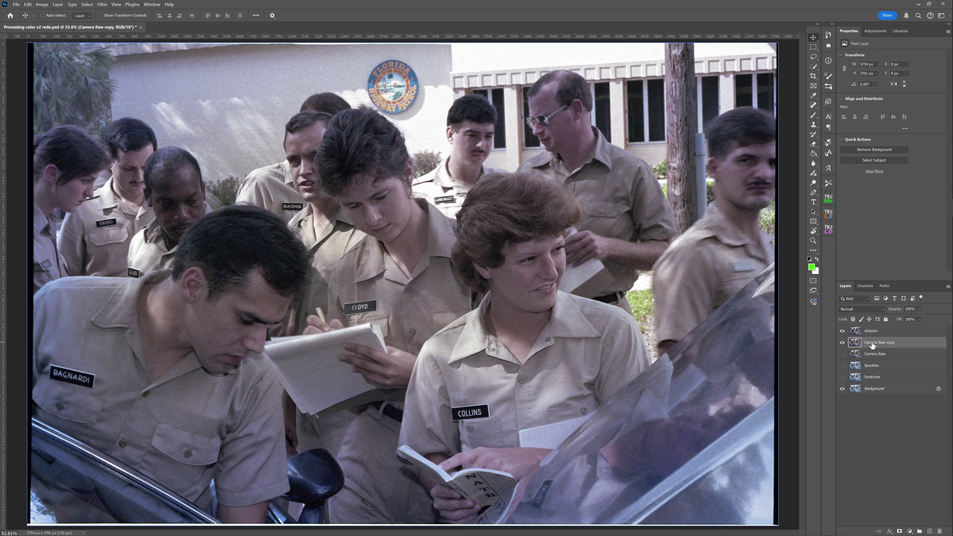
Apply a High Pass filter with a 2.1-pixel radius to the upper sharpen layer and blend it as Overlay
click(891, 332)
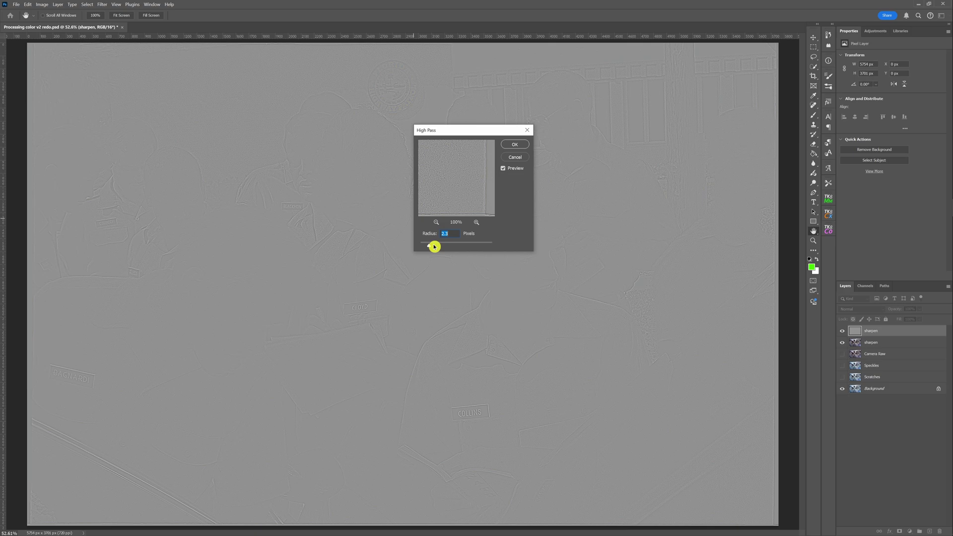
drag(434, 247, 429, 248)
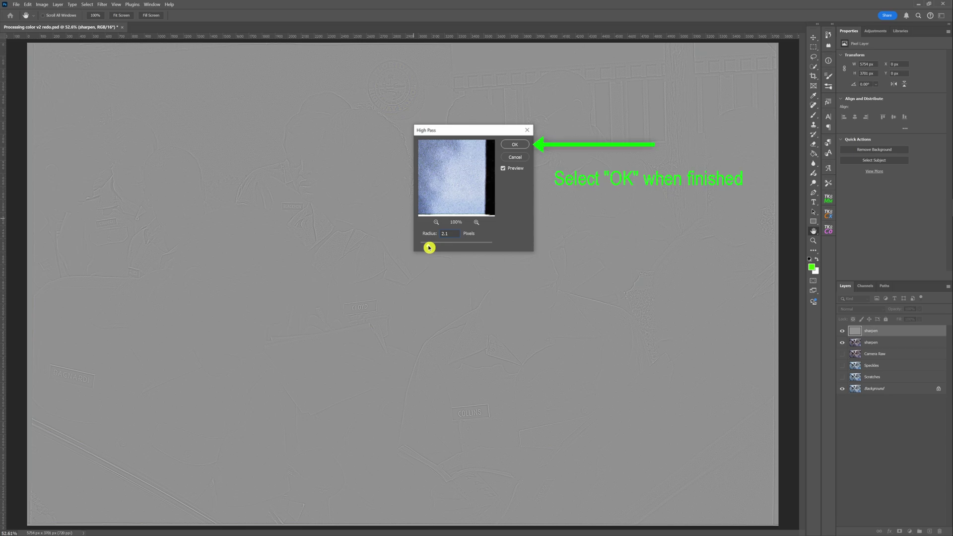
key(Return)
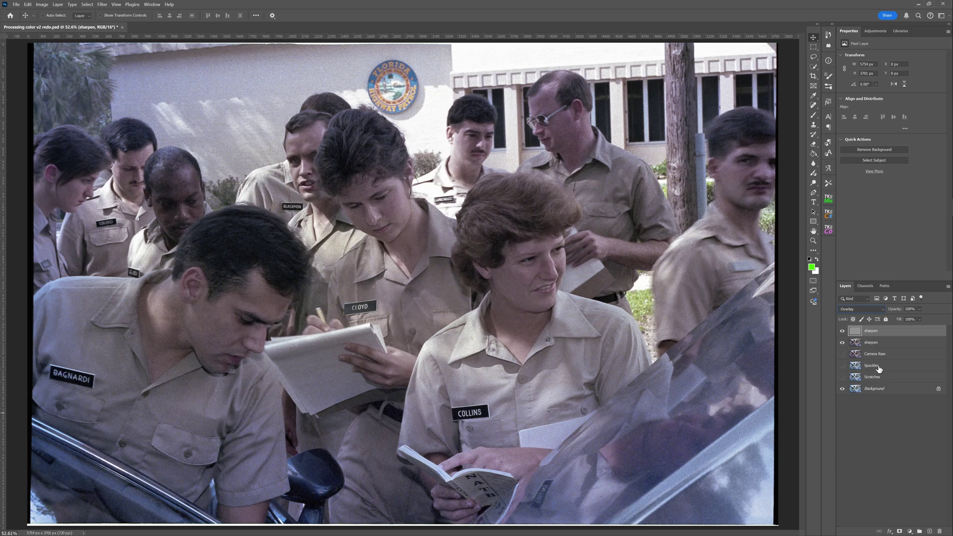
Group the two sharpen layers and name the group Sharpened
shift+click(883, 342)
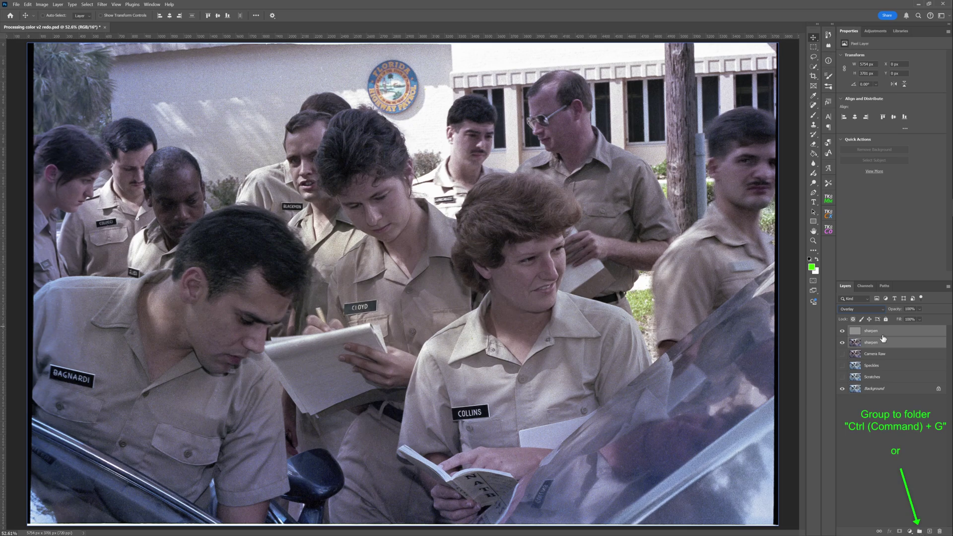
key(ctrl+g)
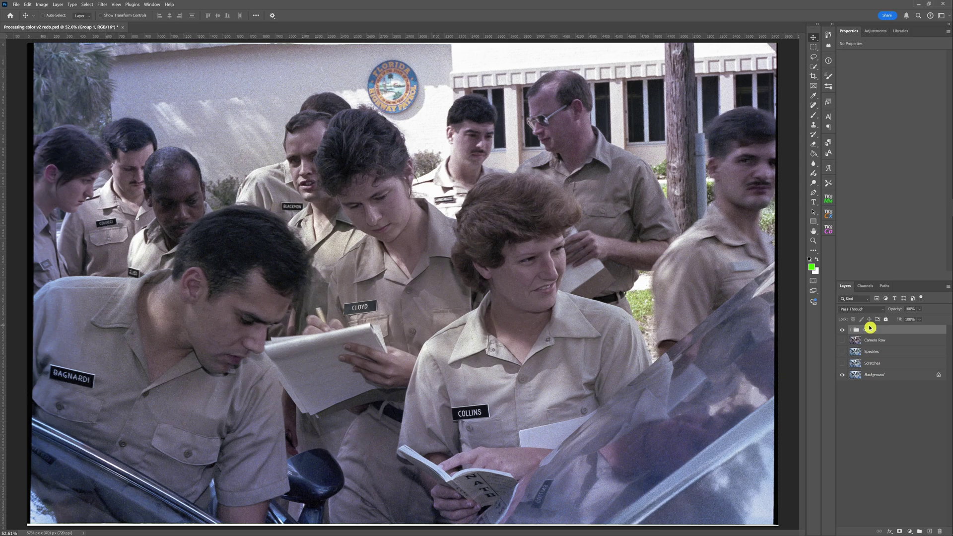
double_click(870, 328)
text(Sharp)
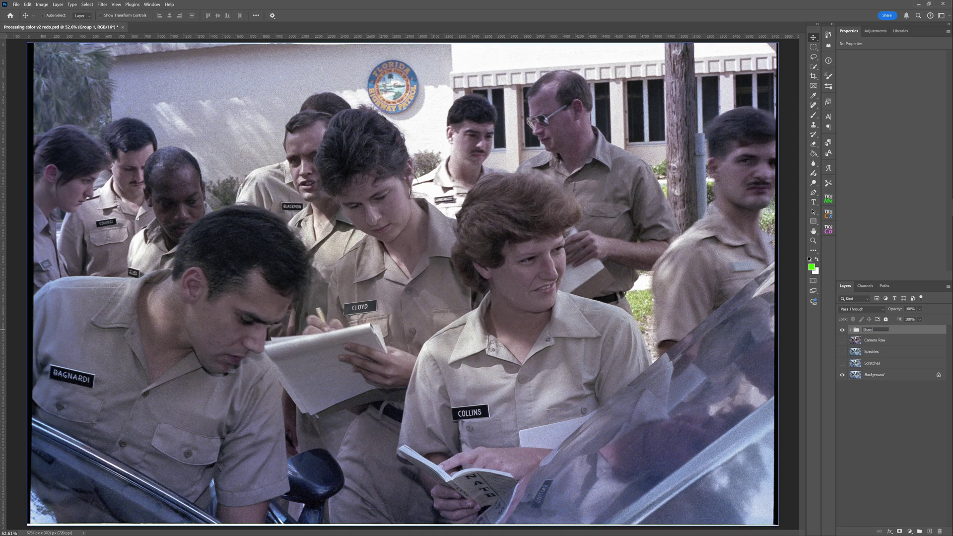
text(ened)
Duplicate the Sharpened group and merge the two sharpen layers inside the copy
click(844, 330)
key(ctrl+j)
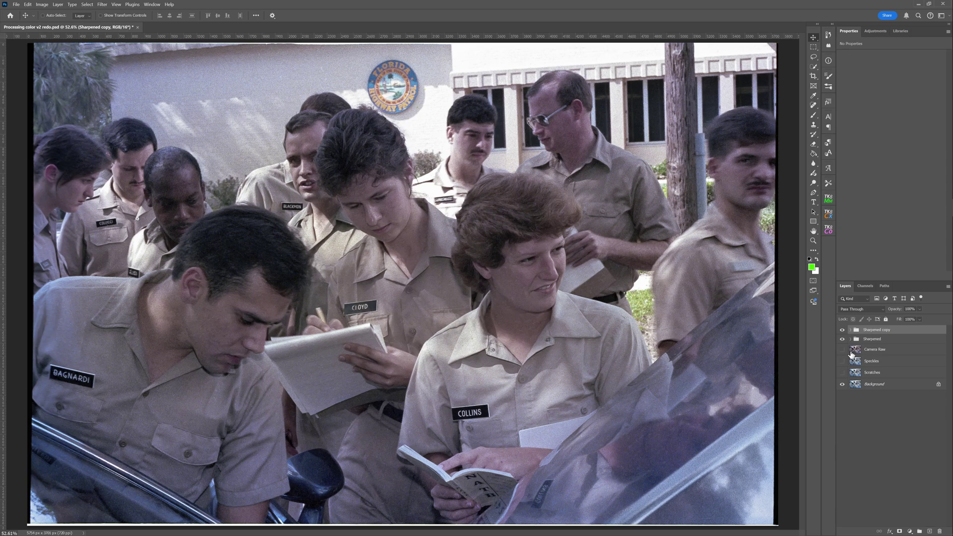
key(alt+bracketleft)
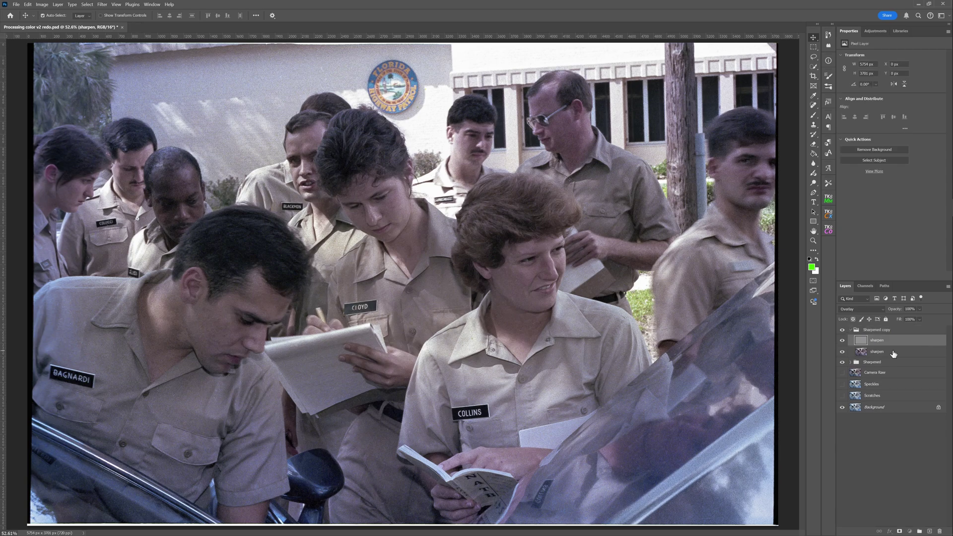
shift+click(894, 353)
right_click(894, 352)
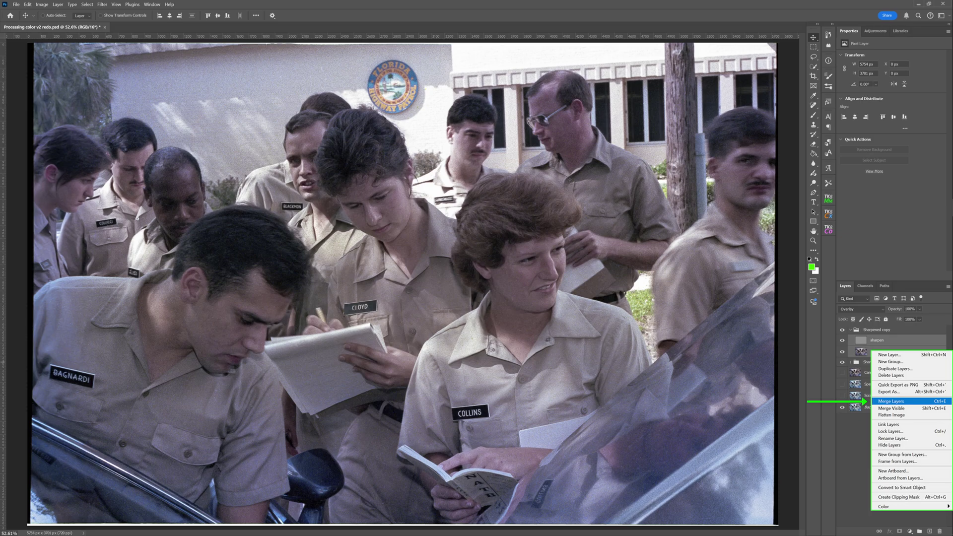
click(891, 401)
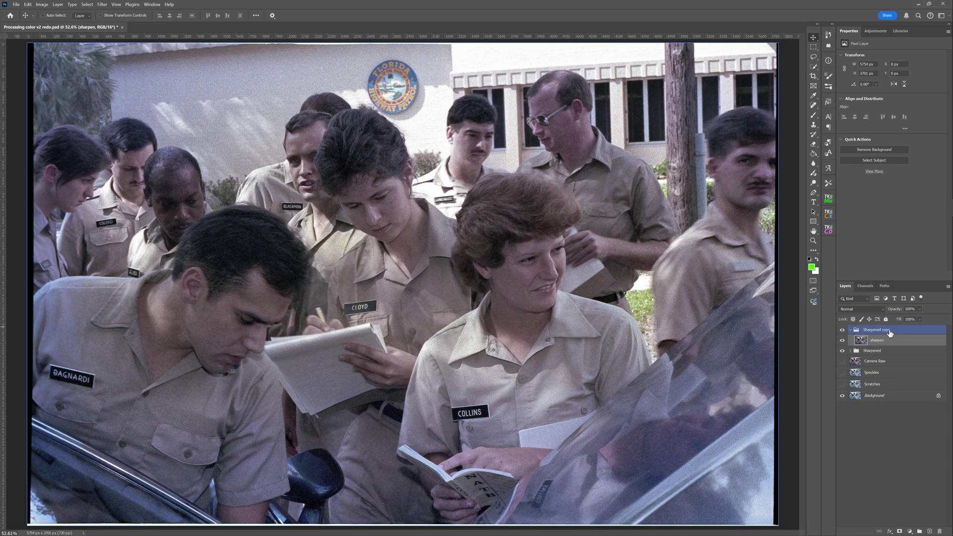
Replace the Sharpened copy group with its merged layer and rename that layer merged despeckle
drag(890, 334, 867, 343)
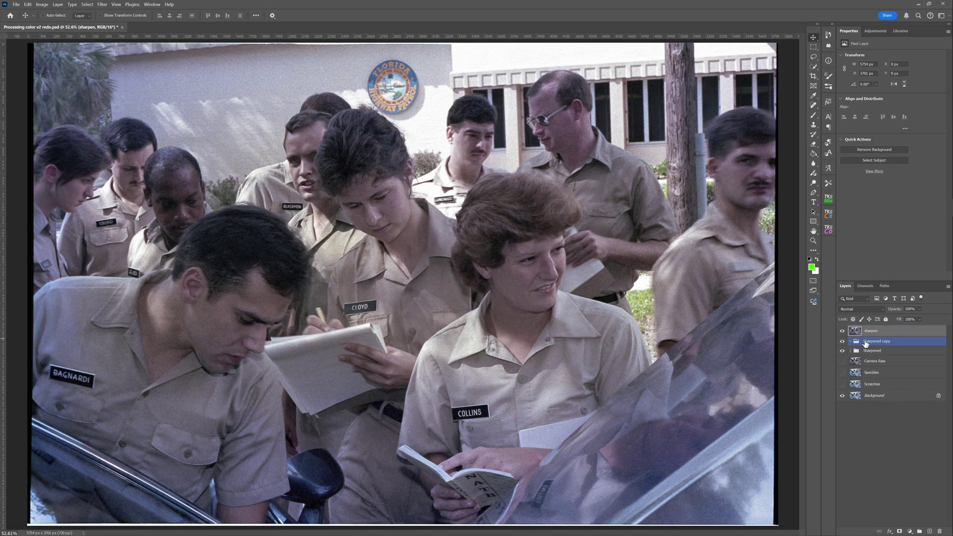
key(Delete)
double_click(870, 330)
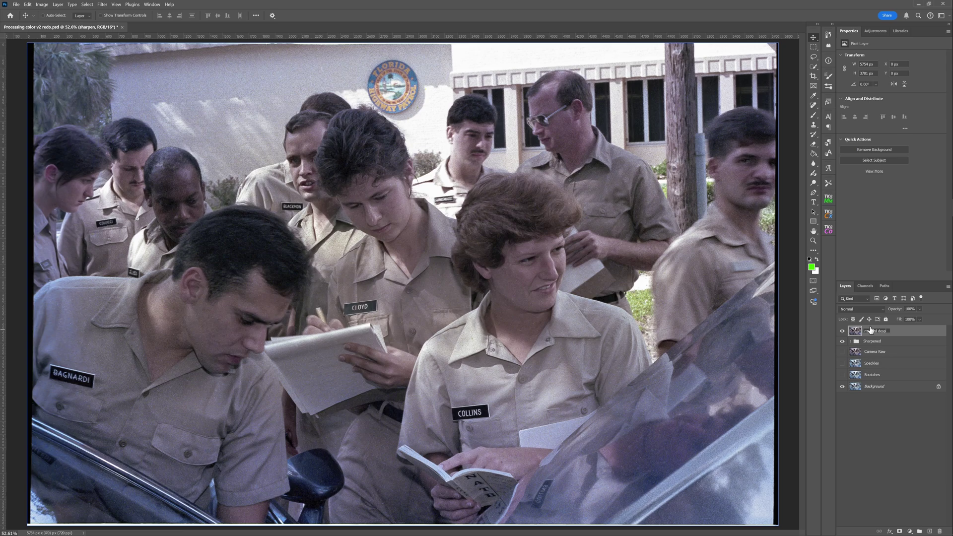
text(eckle)
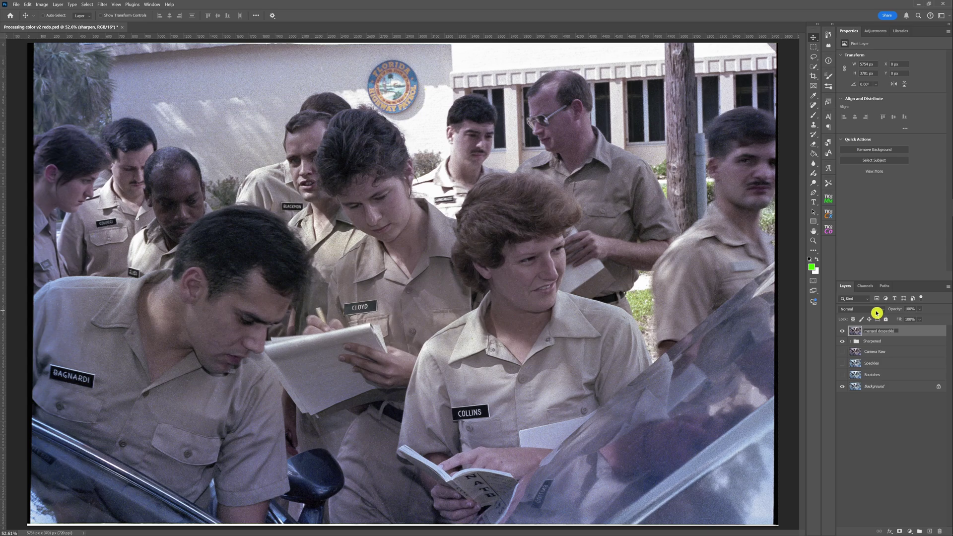
click(877, 313)
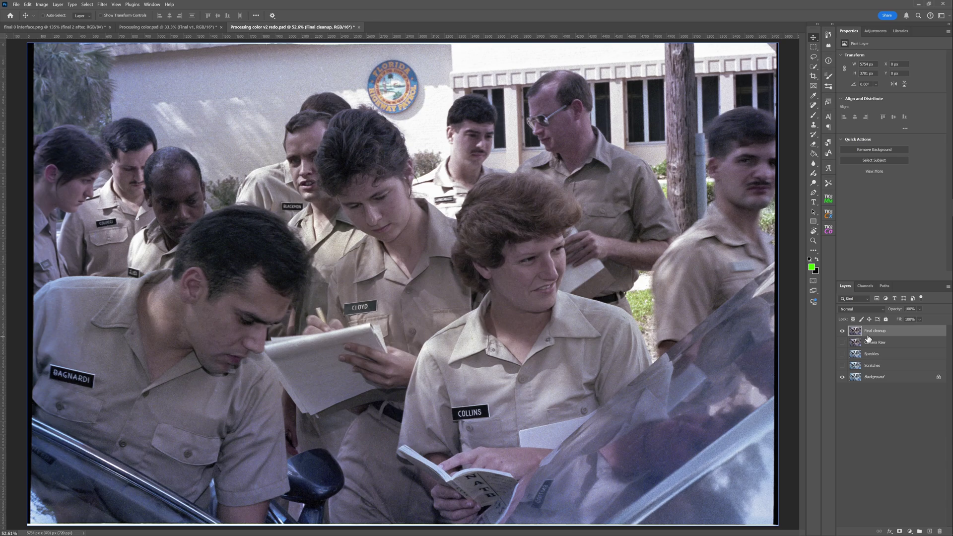
Crop the photo slightly on all four sides to trim off the uneven scan borders
click(814, 79)
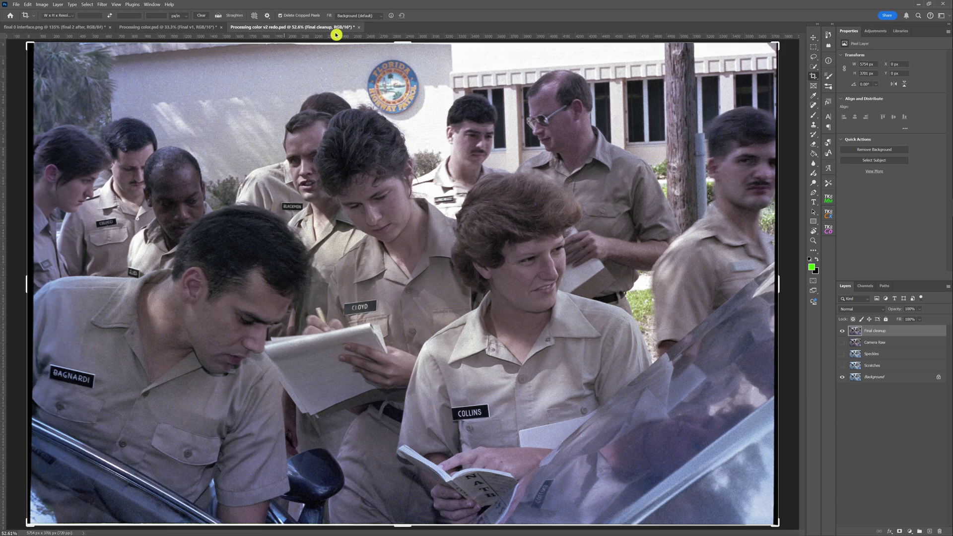
click(402, 46)
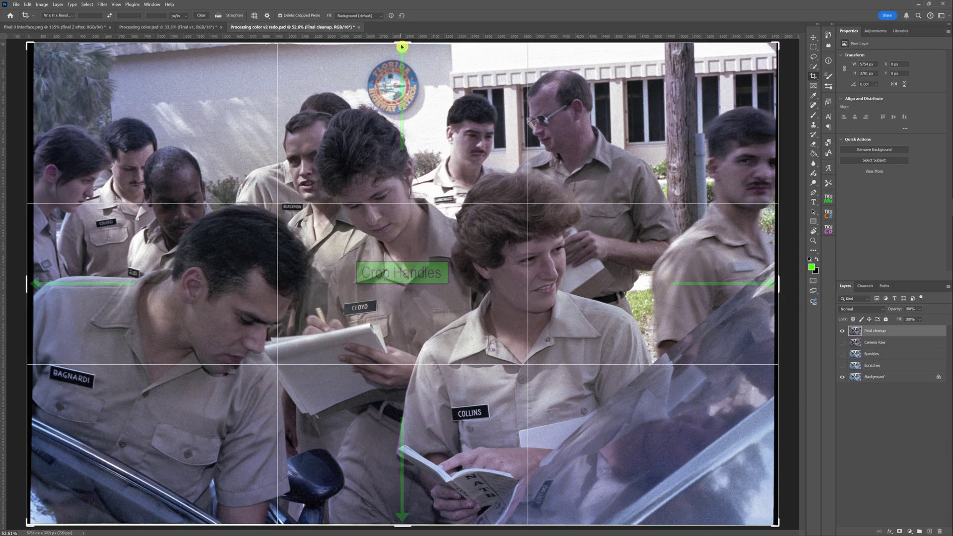
drag(403, 47, 403, 47)
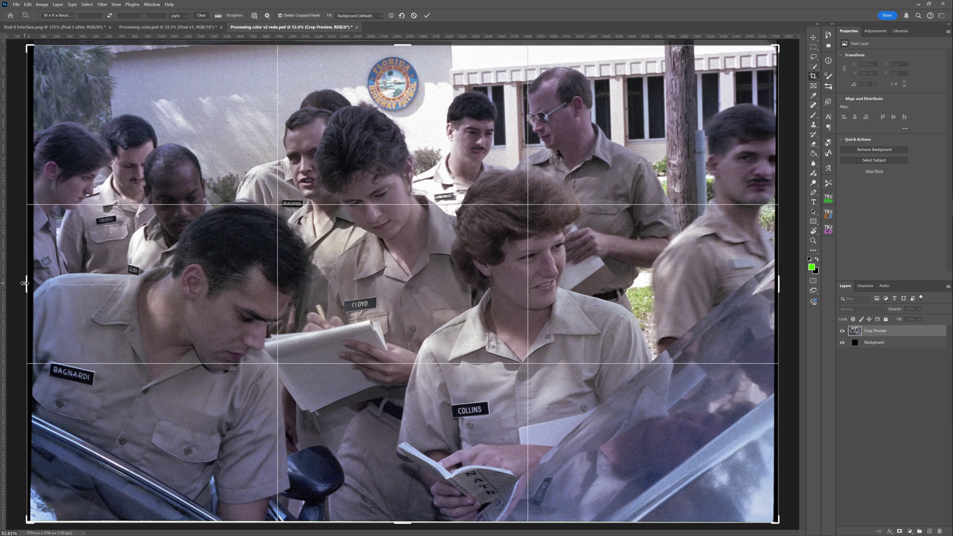
drag(24, 284, 30, 285)
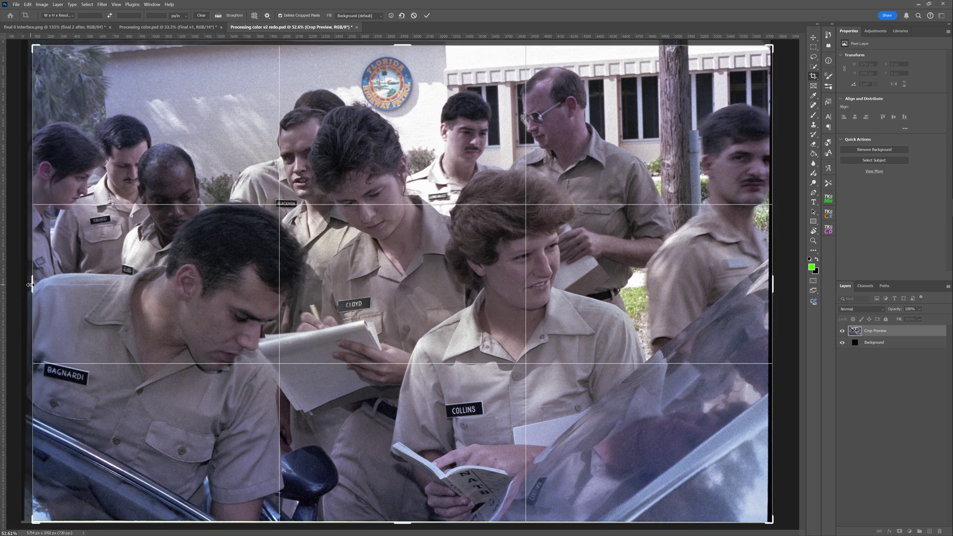
drag(773, 286, 772, 288)
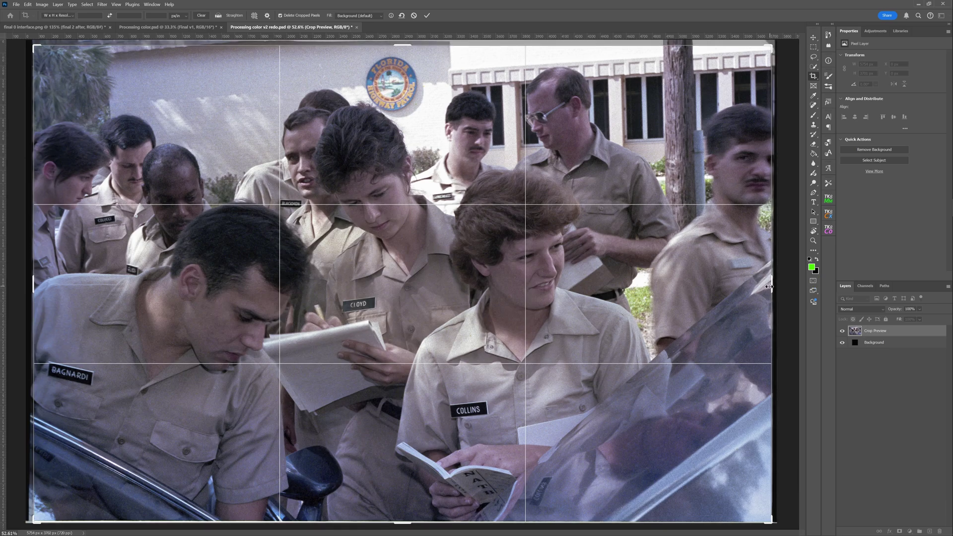
drag(769, 287, 770, 287)
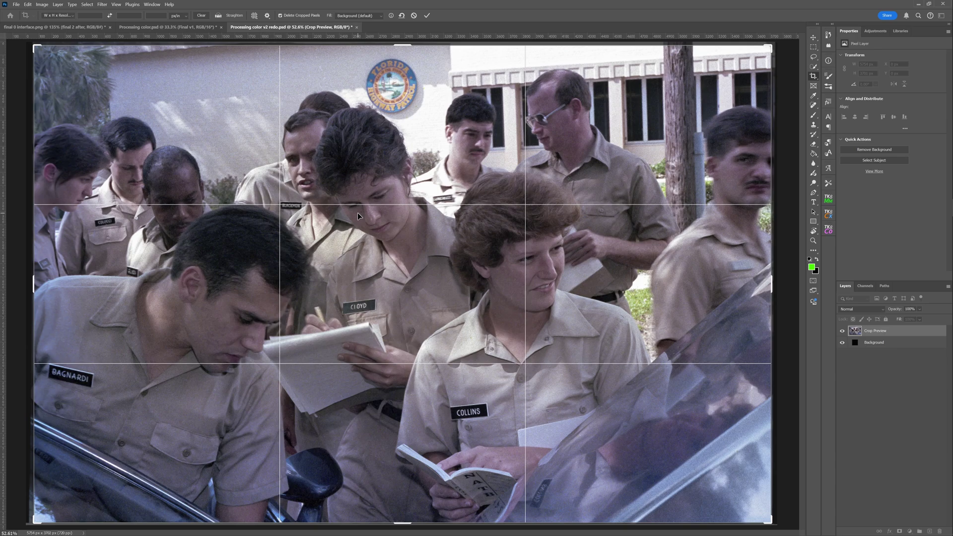
key(Return)
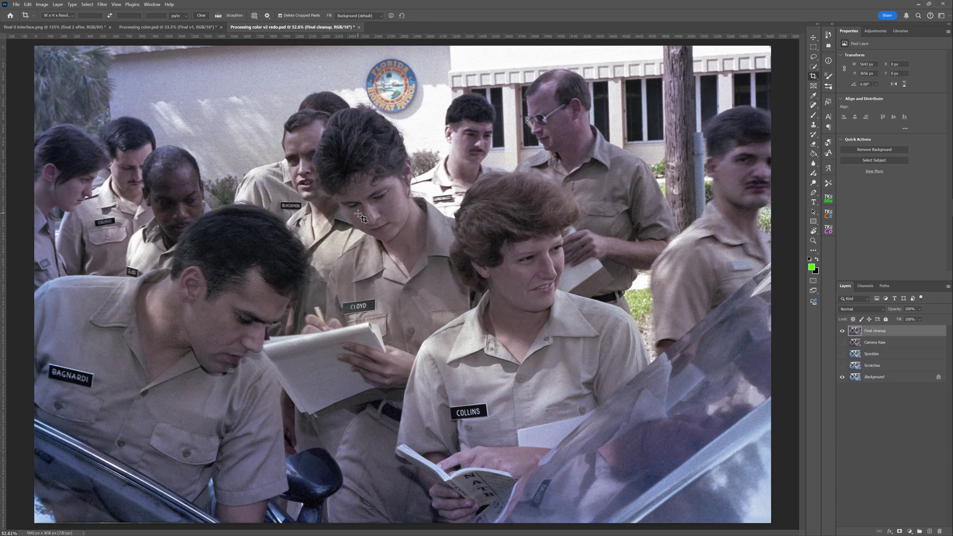
key(v)
Compare the restored photo with the original scan by toggling the visibility of the Final cleanup layer
click(843, 331)
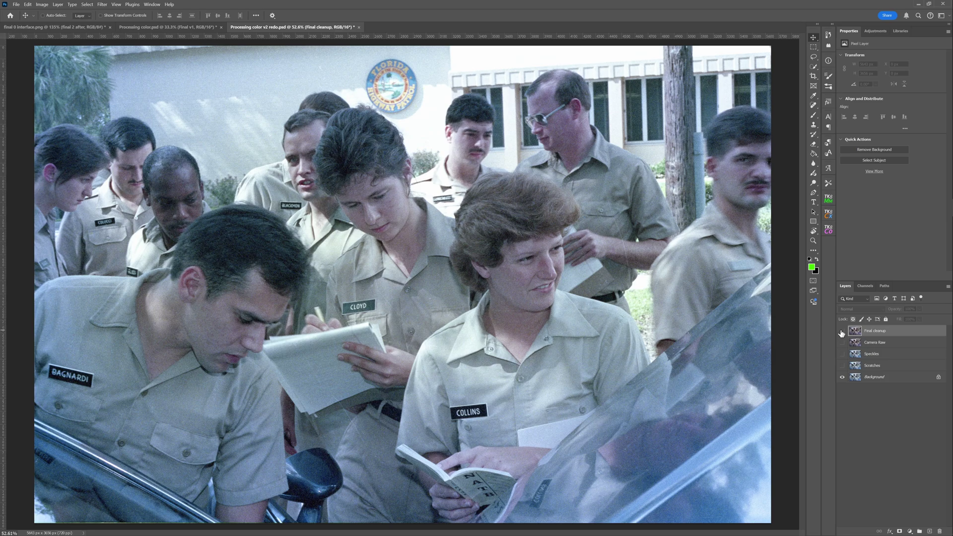
click(842, 331)
click(843, 331)
click(842, 331)
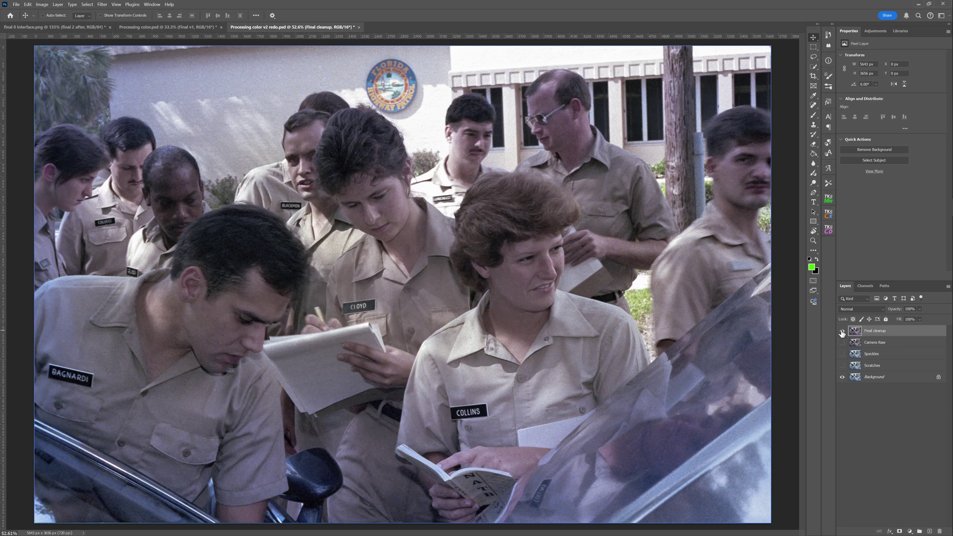